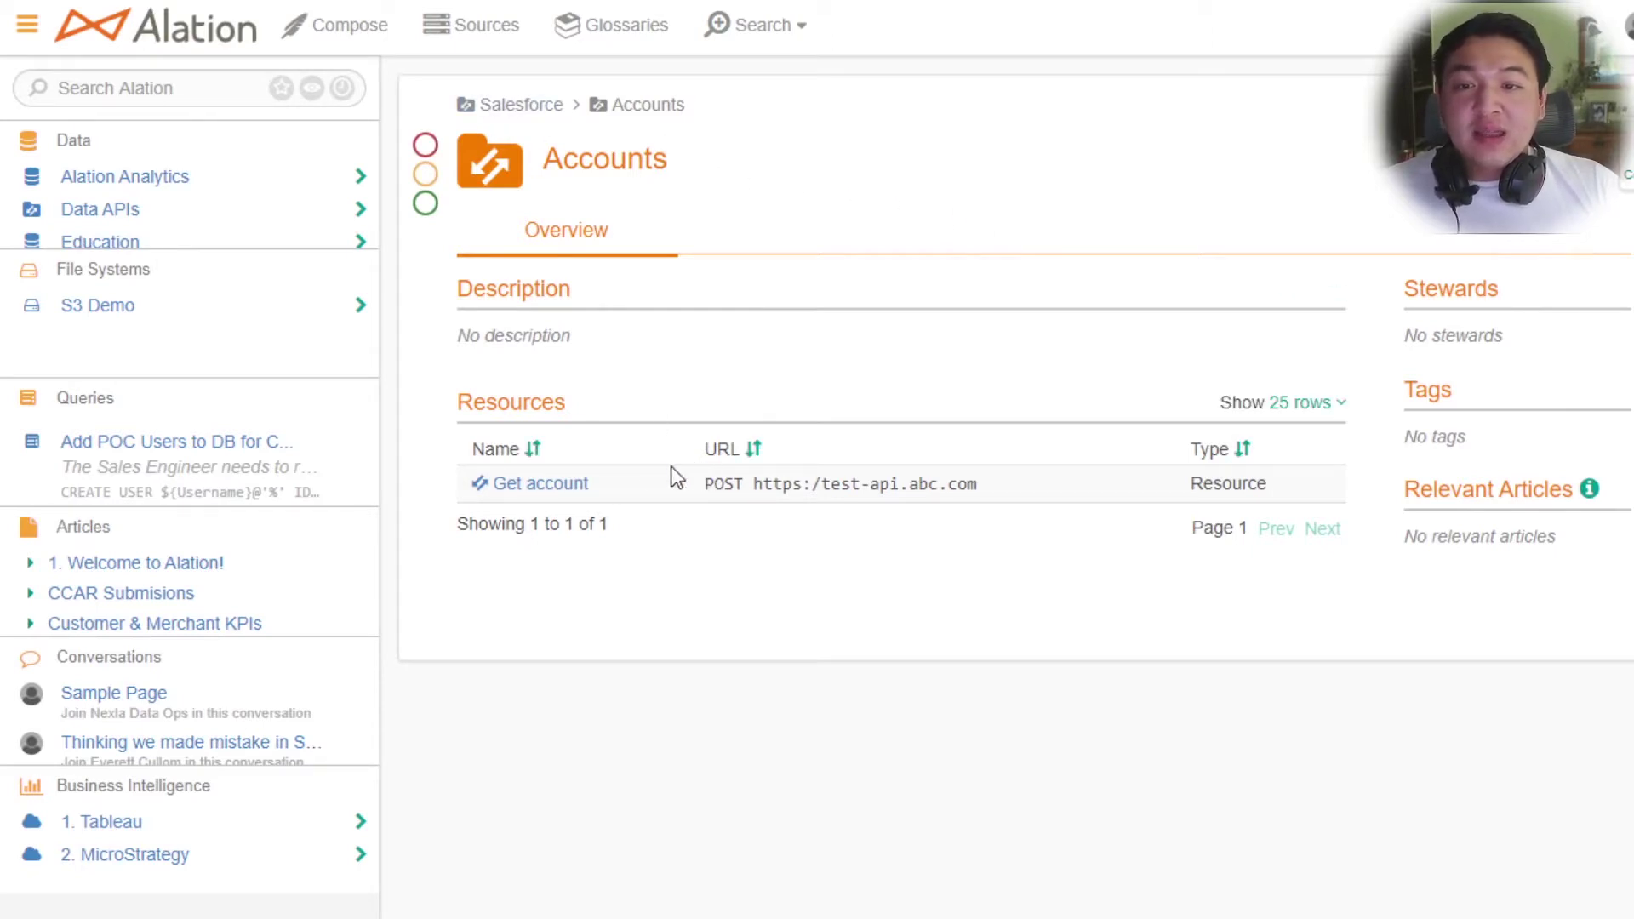
Open the Get account resource of the Salesforce Accounts API and review its output fields.
click(546, 485)
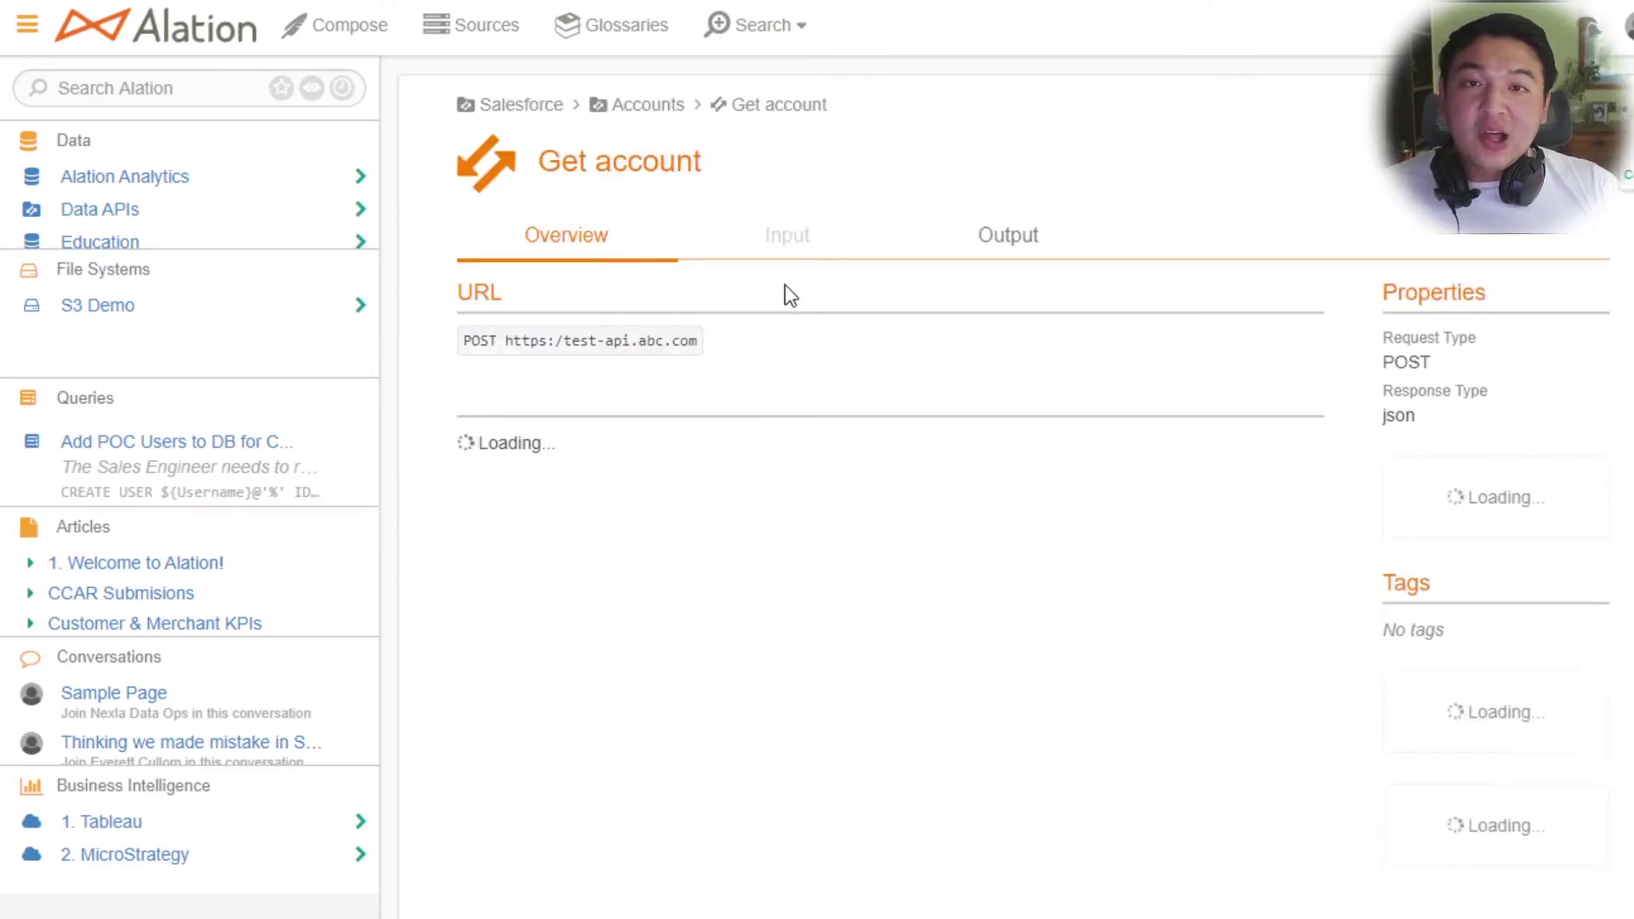
click(944, 255)
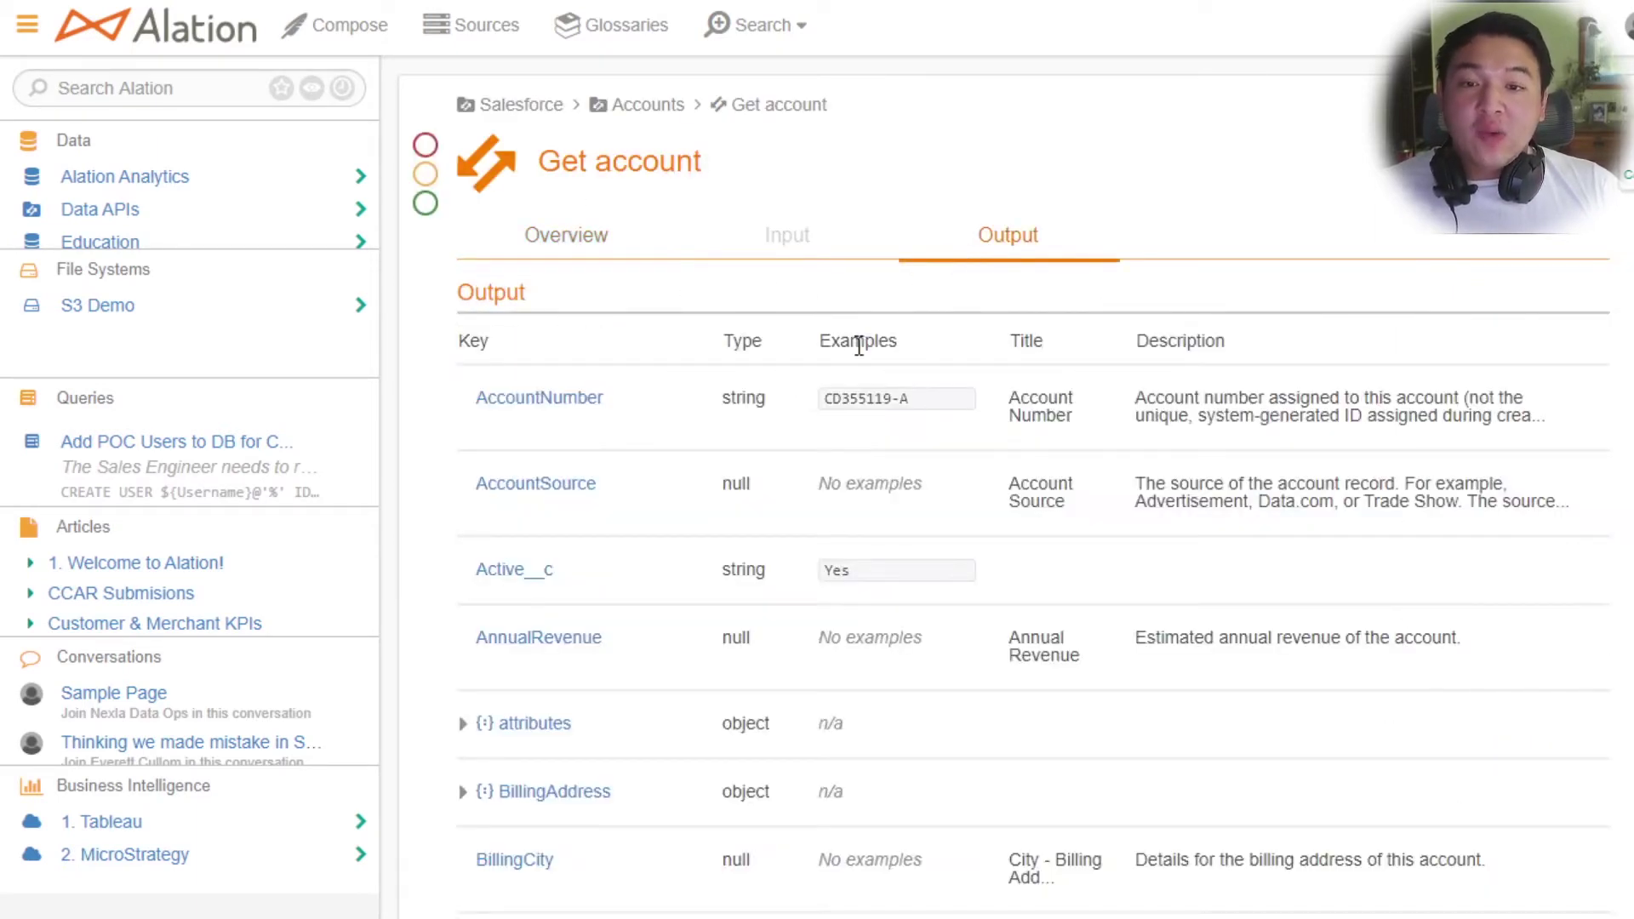
scroll(821, 383, down, 3)
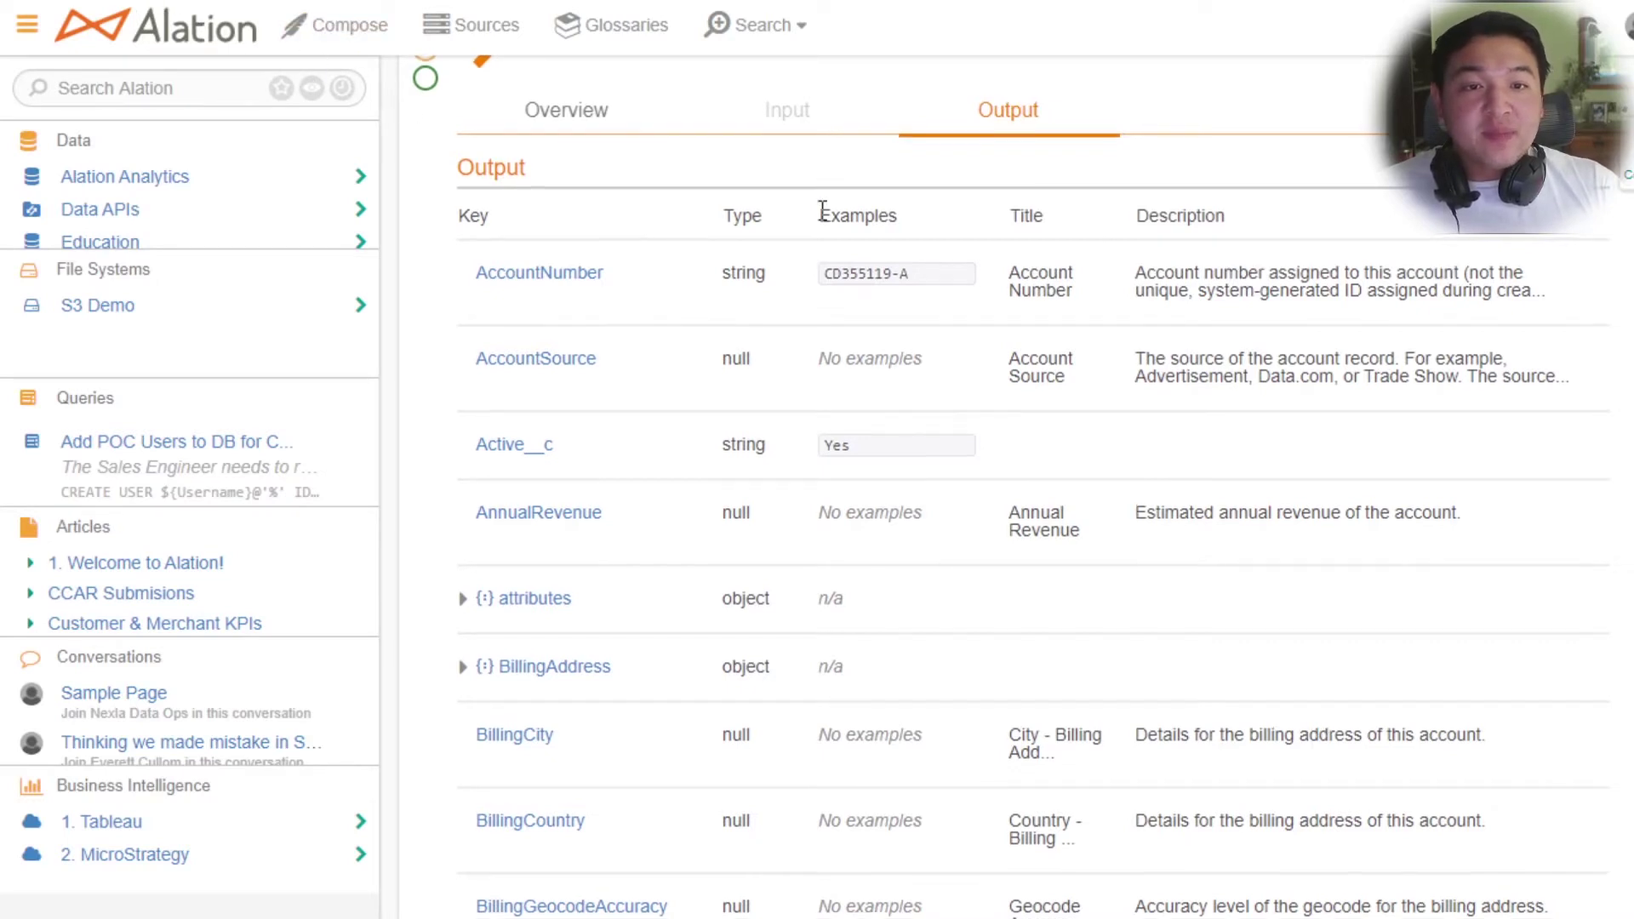
scroll(821, 210, up, 2)
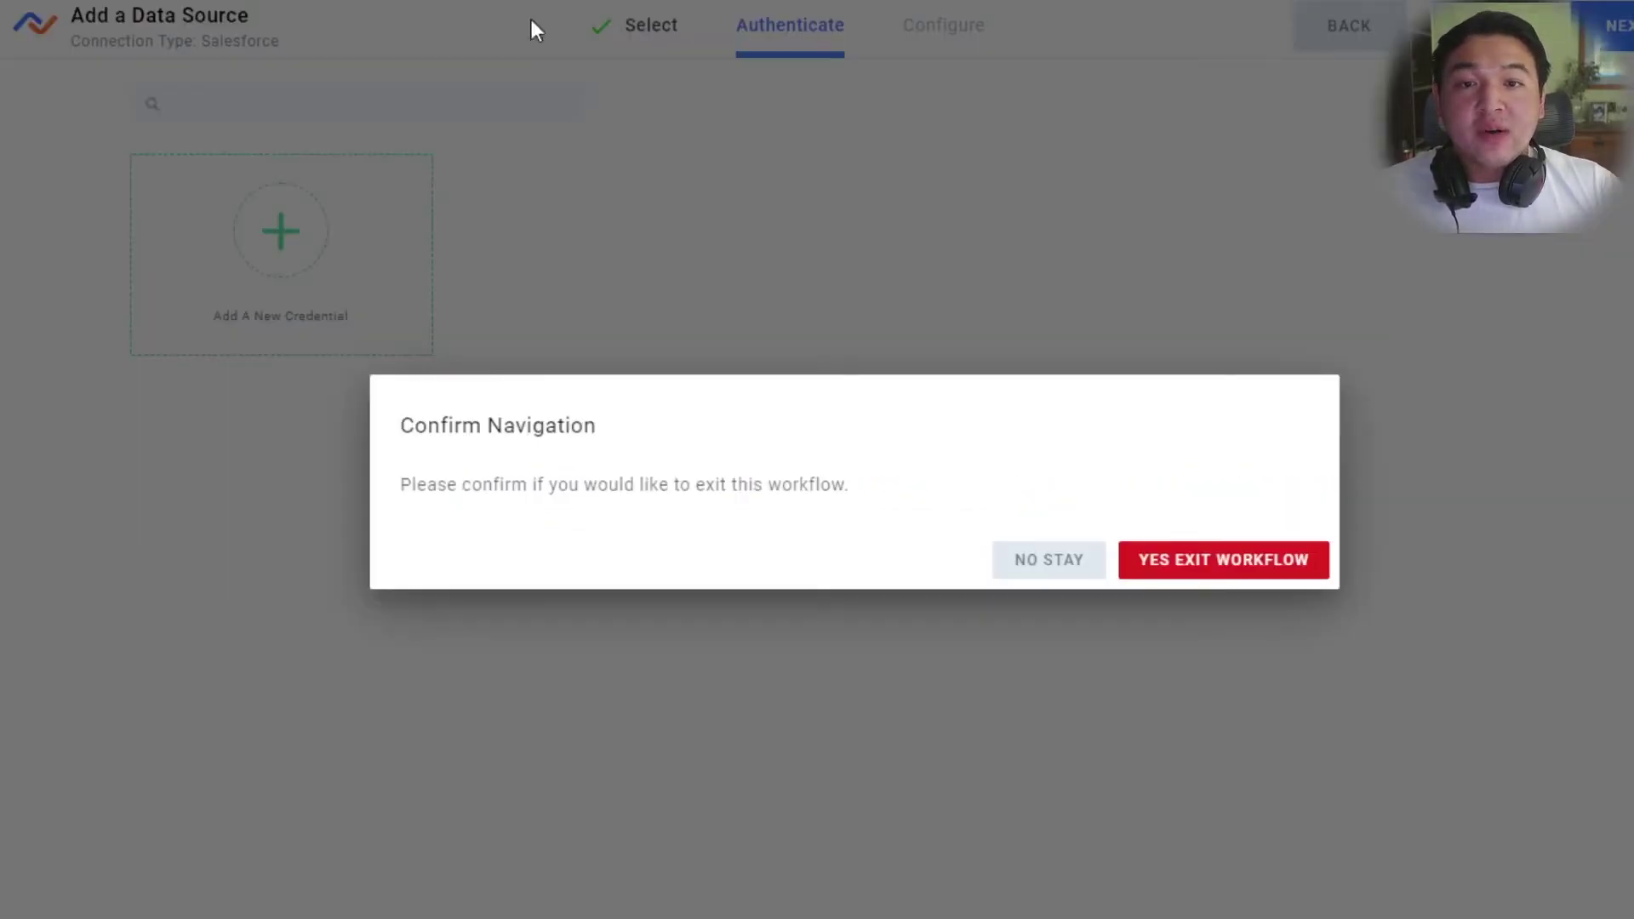
Switch to Nexla, exit the open source workflow, and start creating a new source in a new data flow.
click(1203, 559)
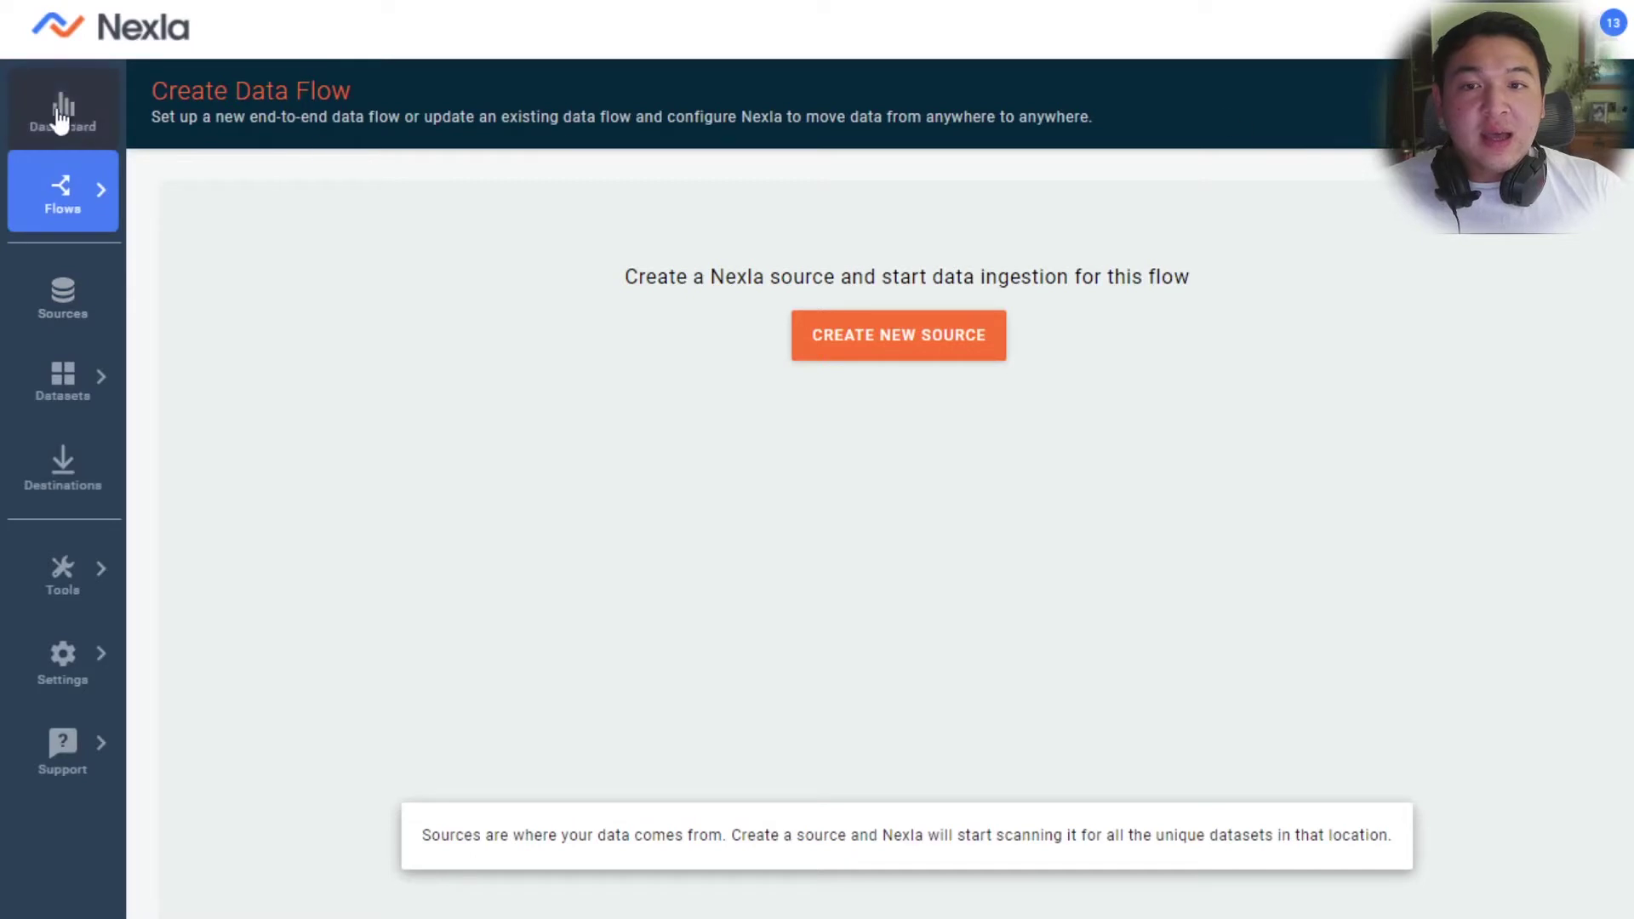
click(82, 133)
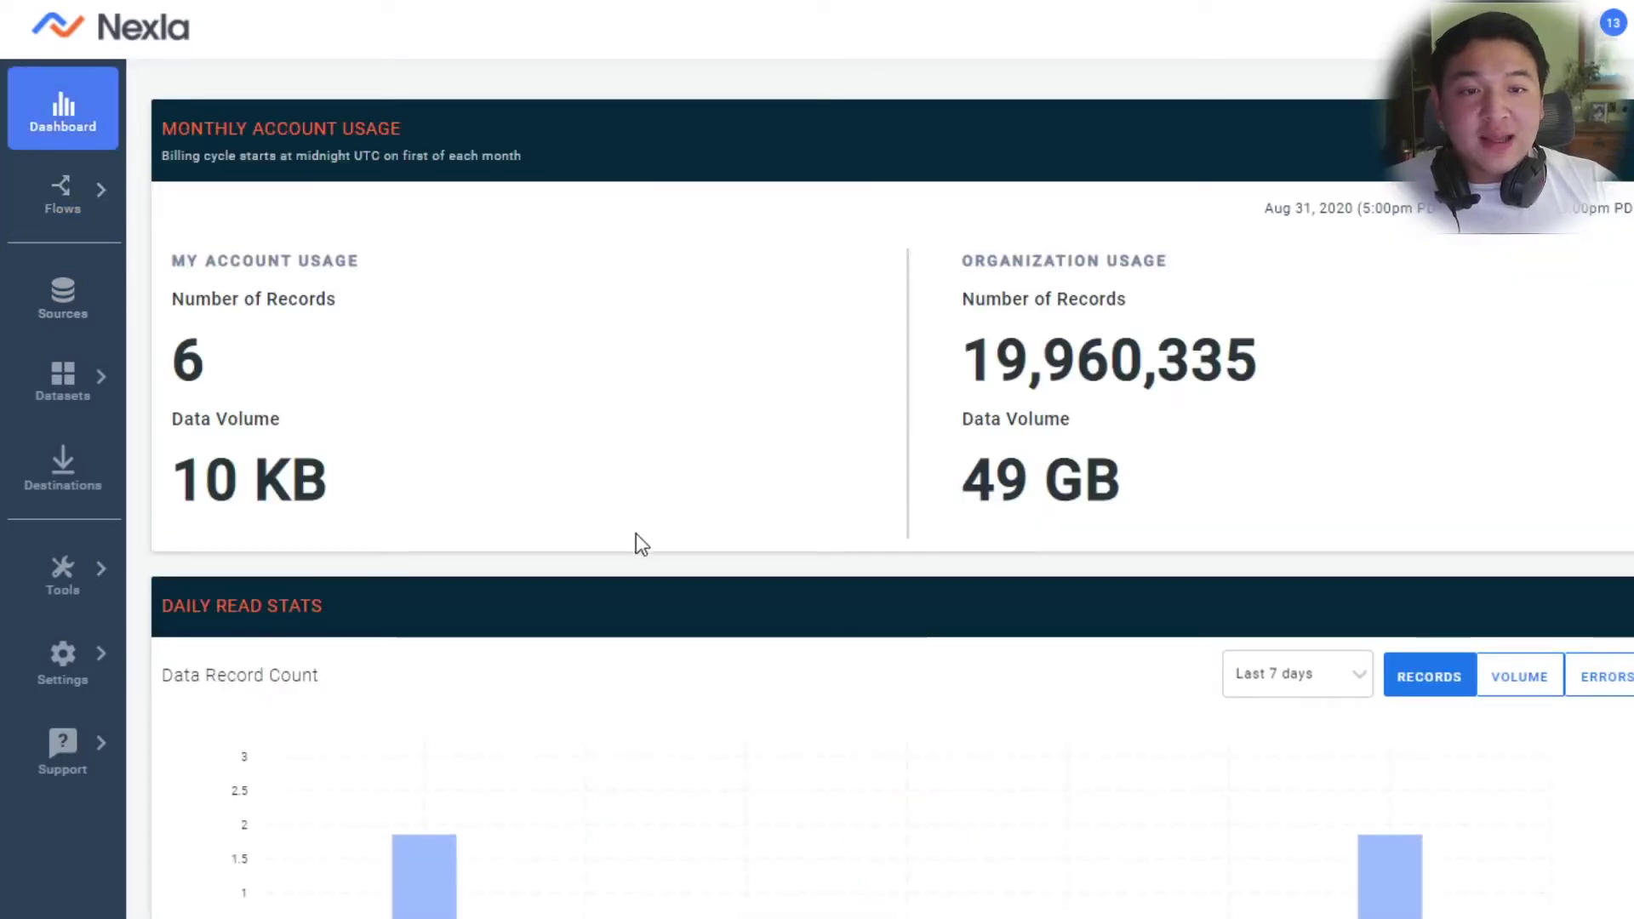
mouse_move(99, 191)
click(141, 172)
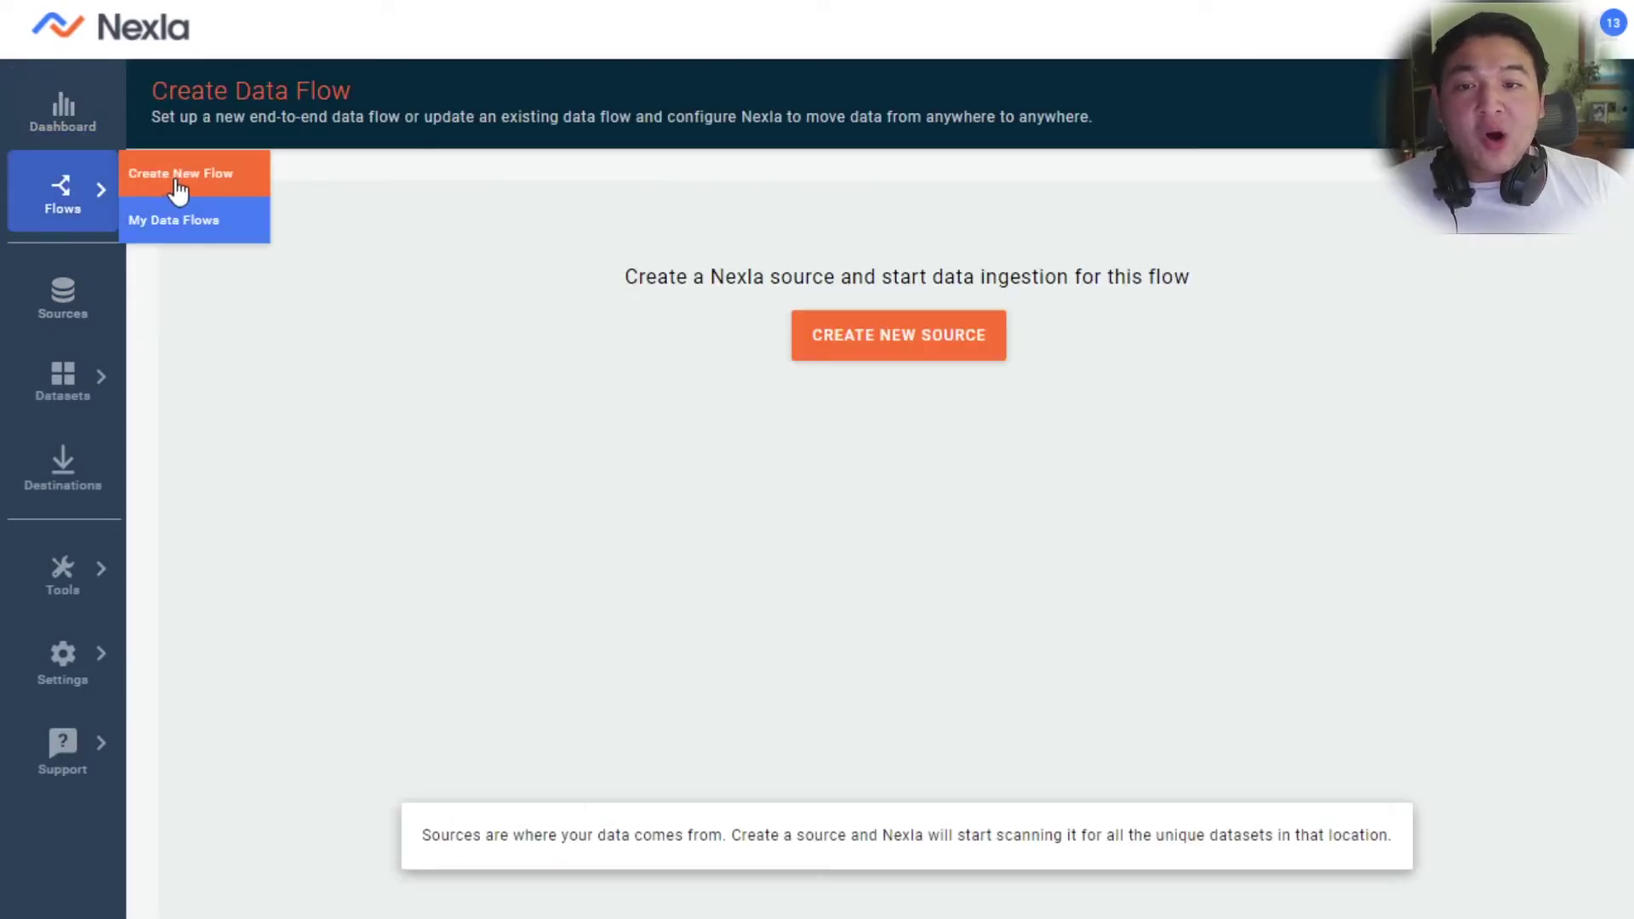
click(876, 329)
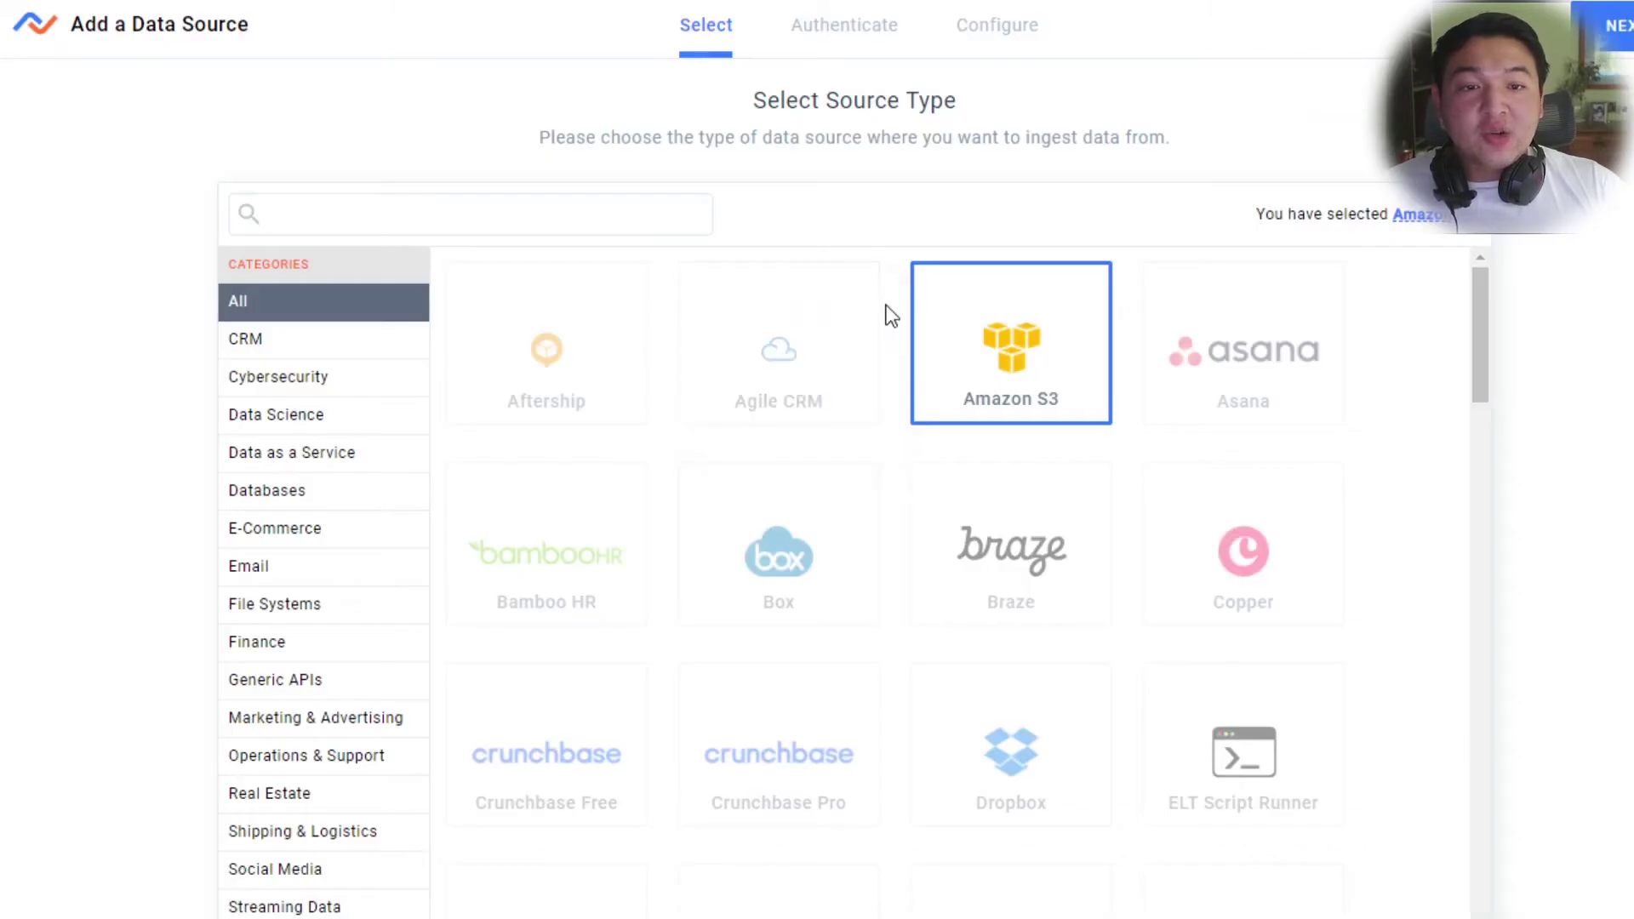
Browse the full catalogue of source types available for data ingestion.
scroll(977, 365, down, 10)
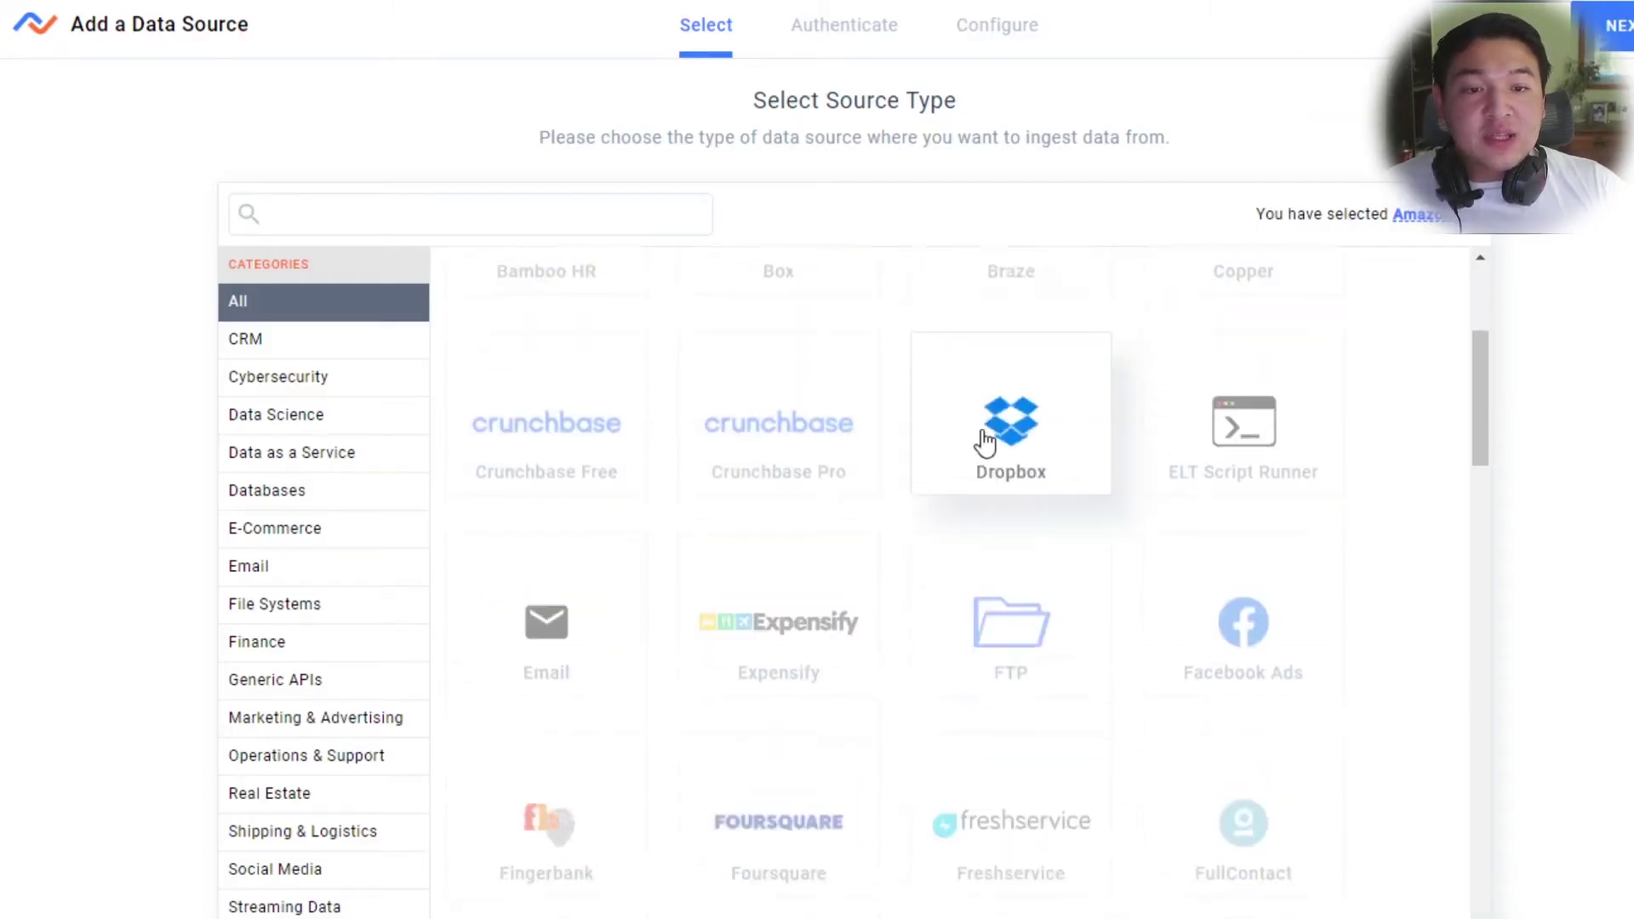
scroll(1012, 484, down, 5)
scroll(1130, 510, down, 5)
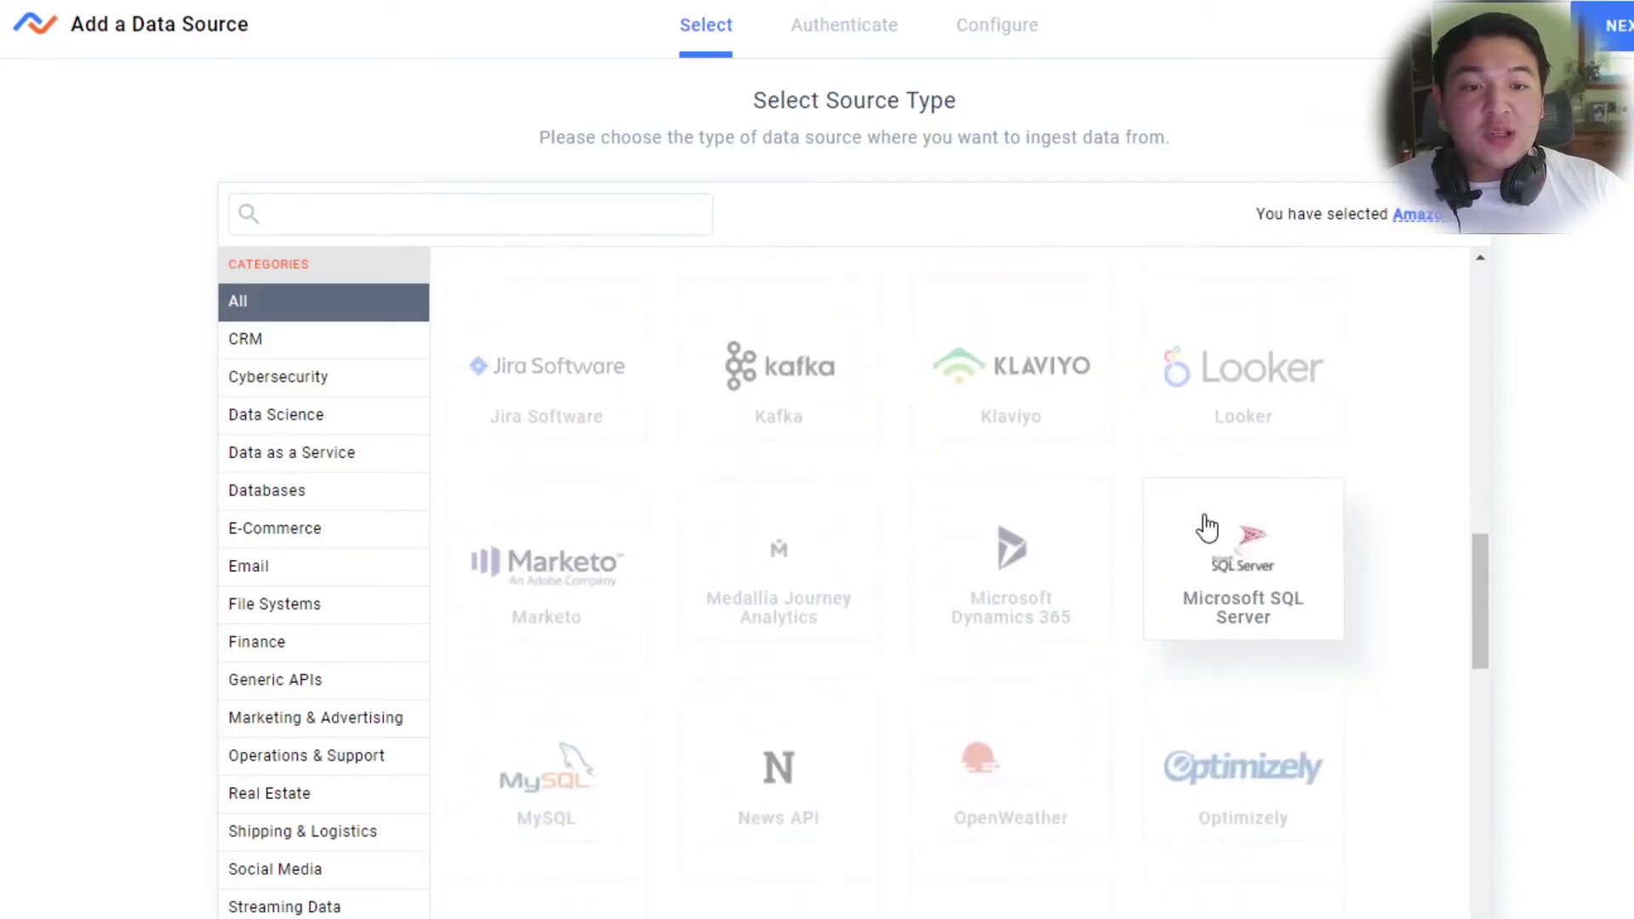
scroll(1417, 599, down, 6)
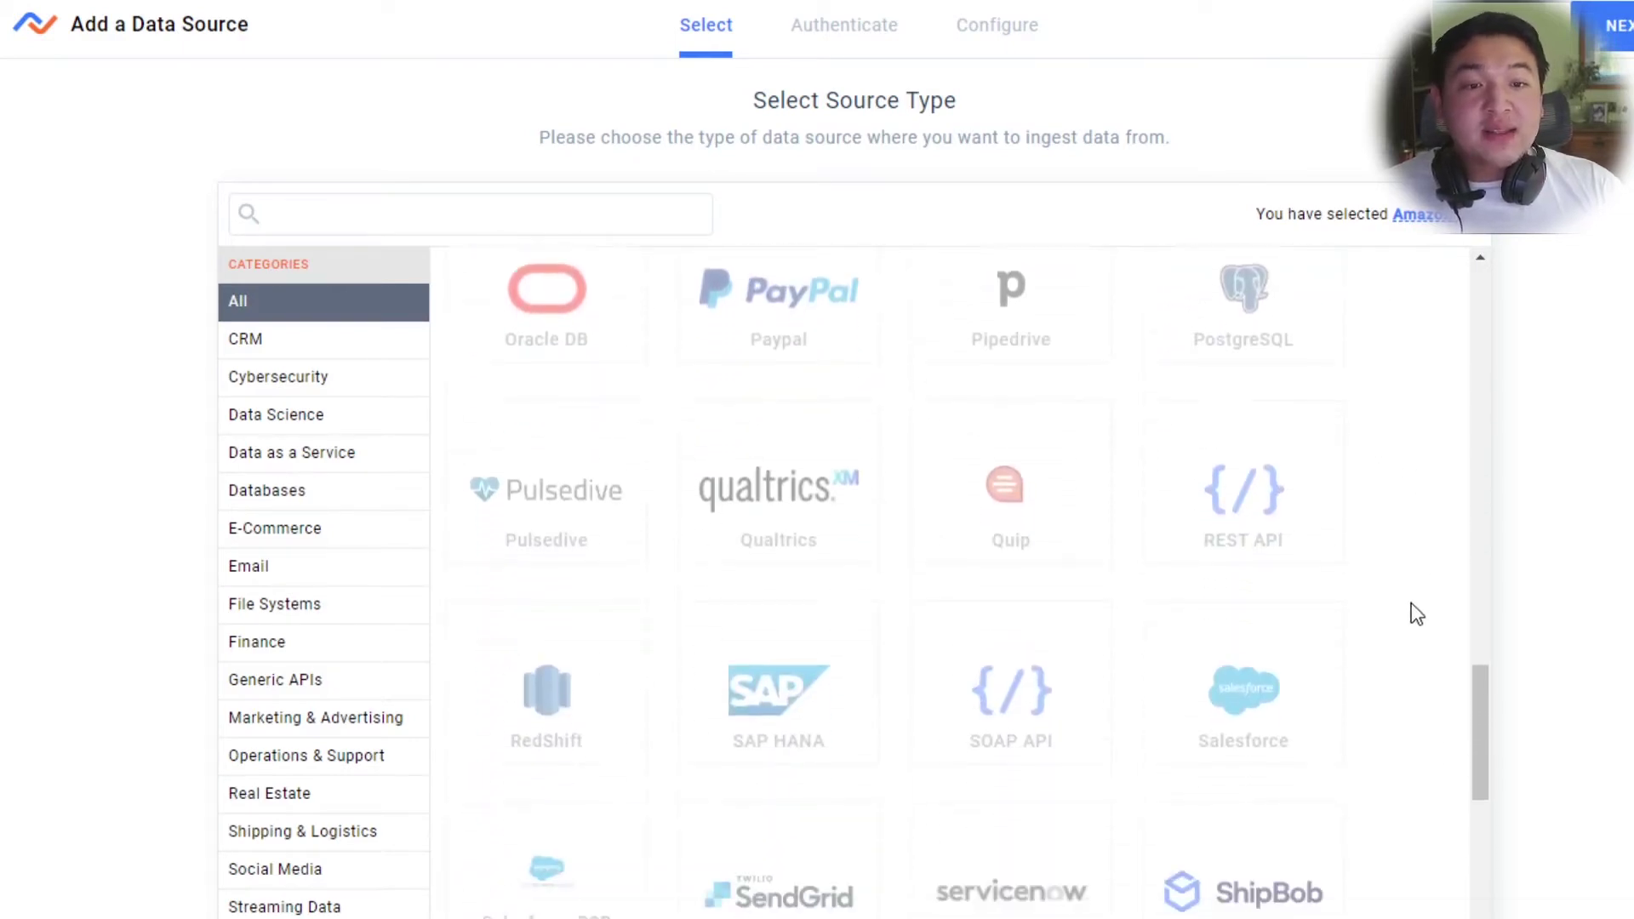
scroll(1411, 612, down, 2)
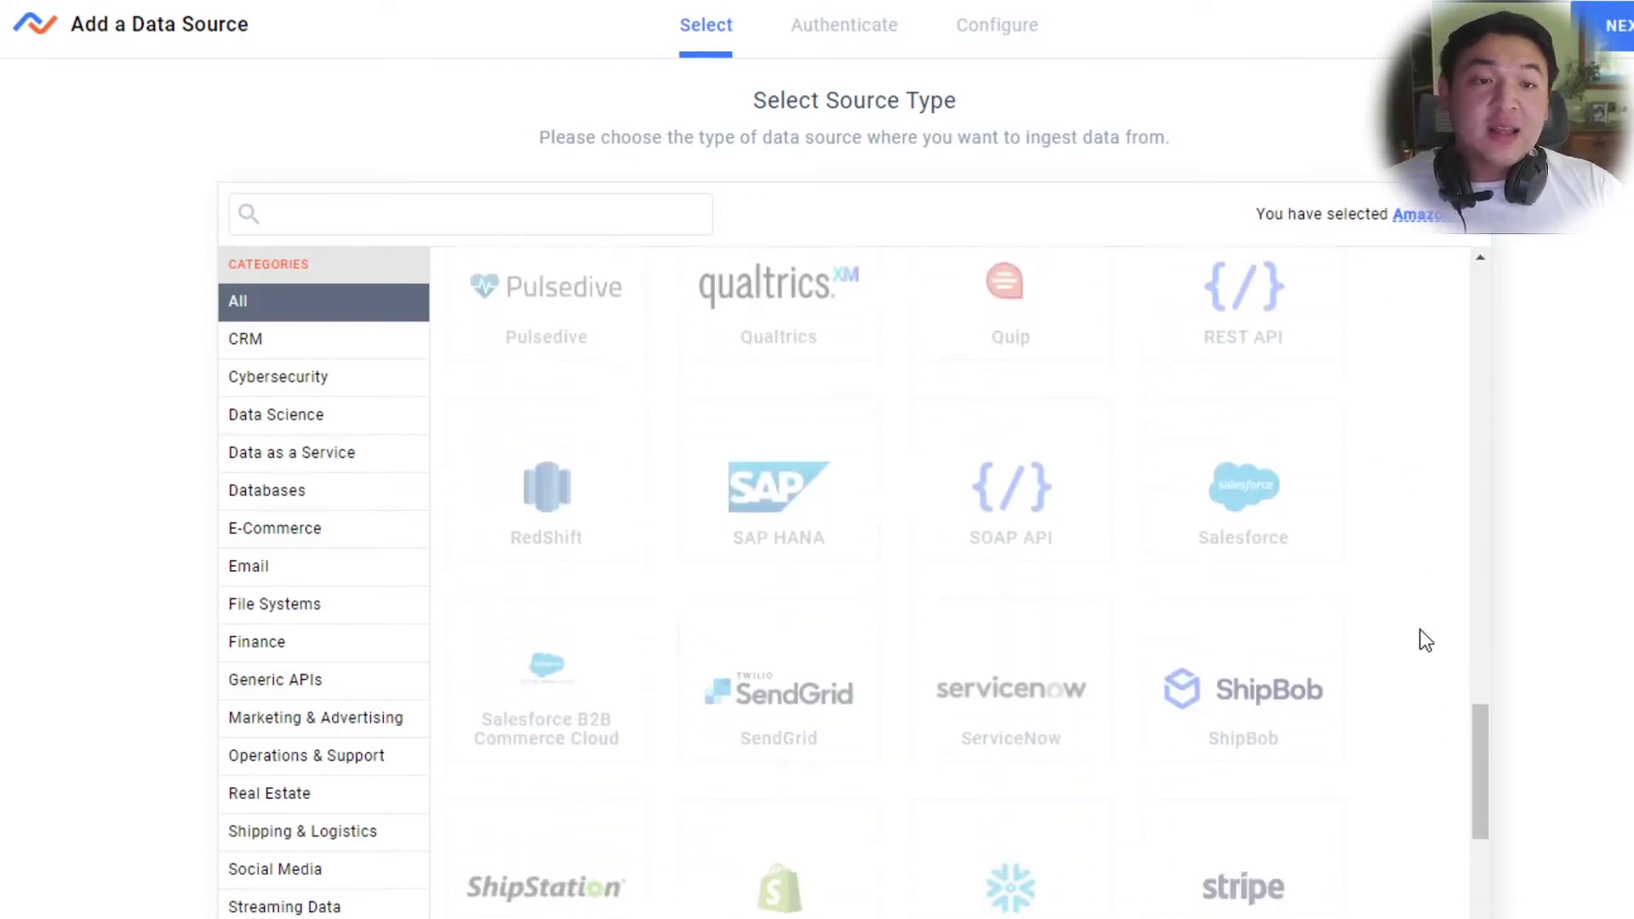
drag(1479, 736, 1457, 288)
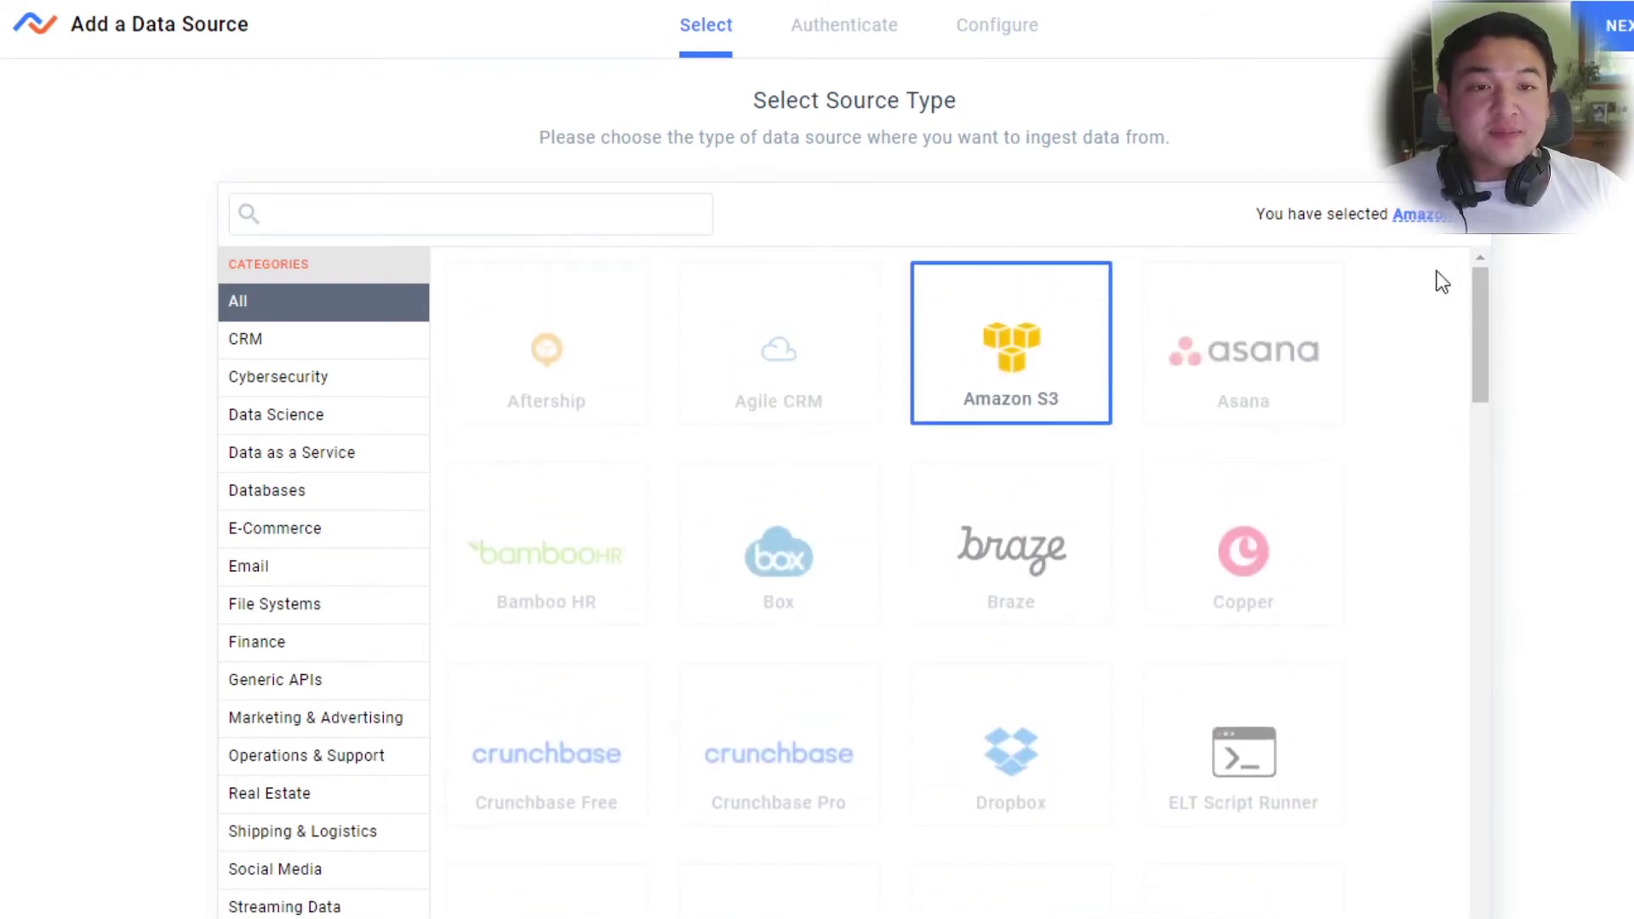
Find the Salesforce source type with "sal" and open its new credential form, leaving the workflow without saving.
click(544, 230)
text(sa)
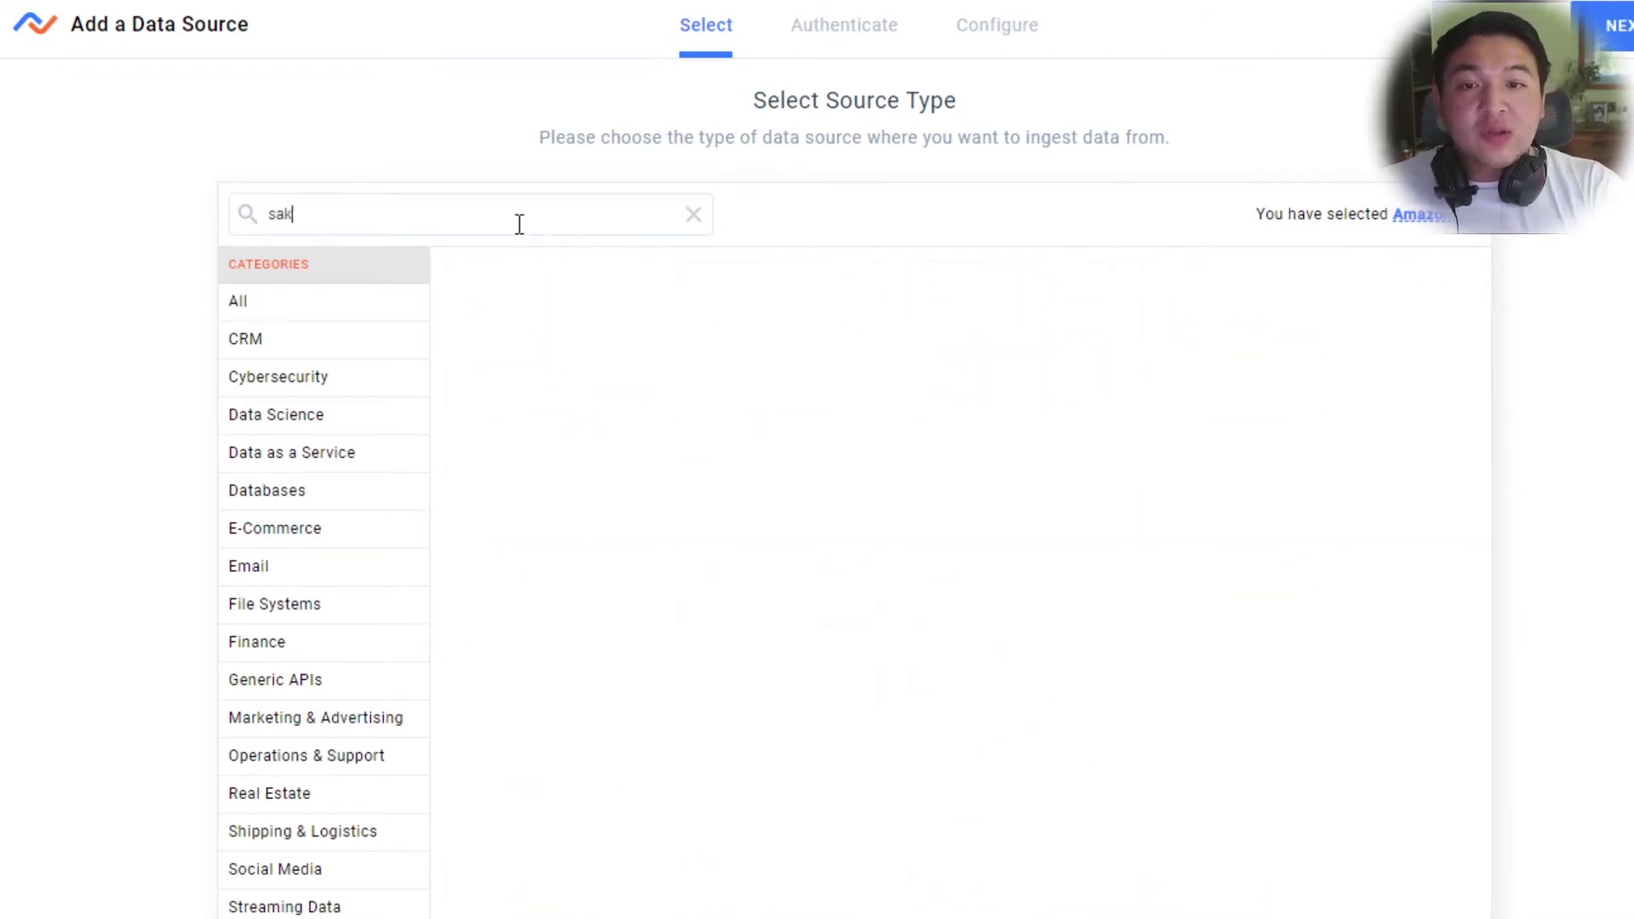
text(l)
click(576, 317)
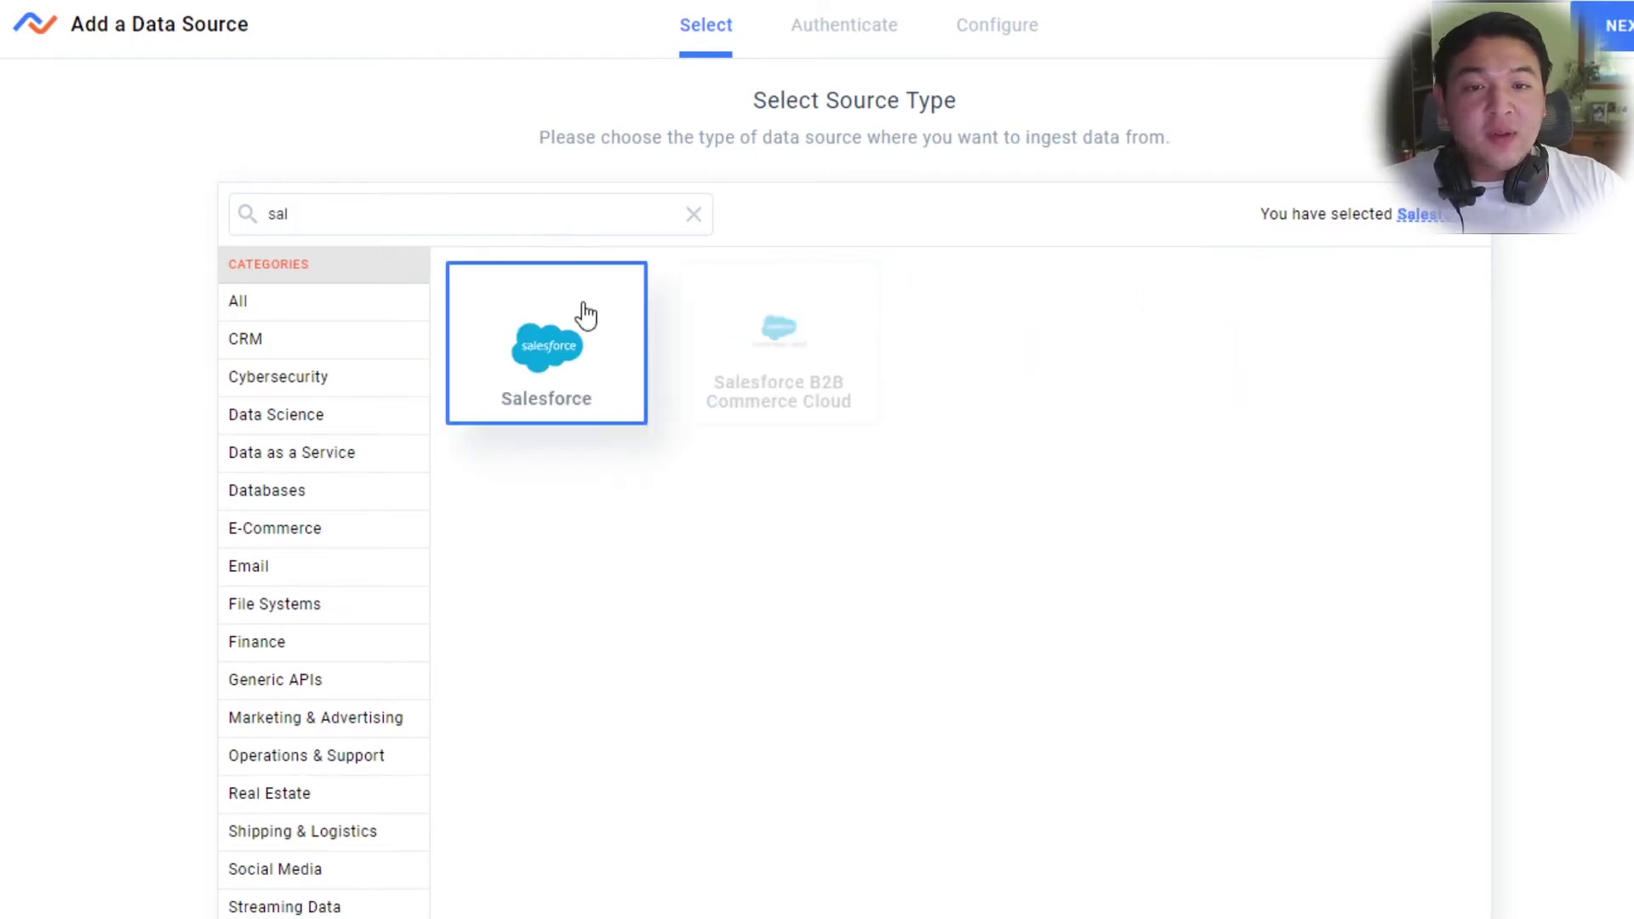
click(1612, 26)
click(350, 252)
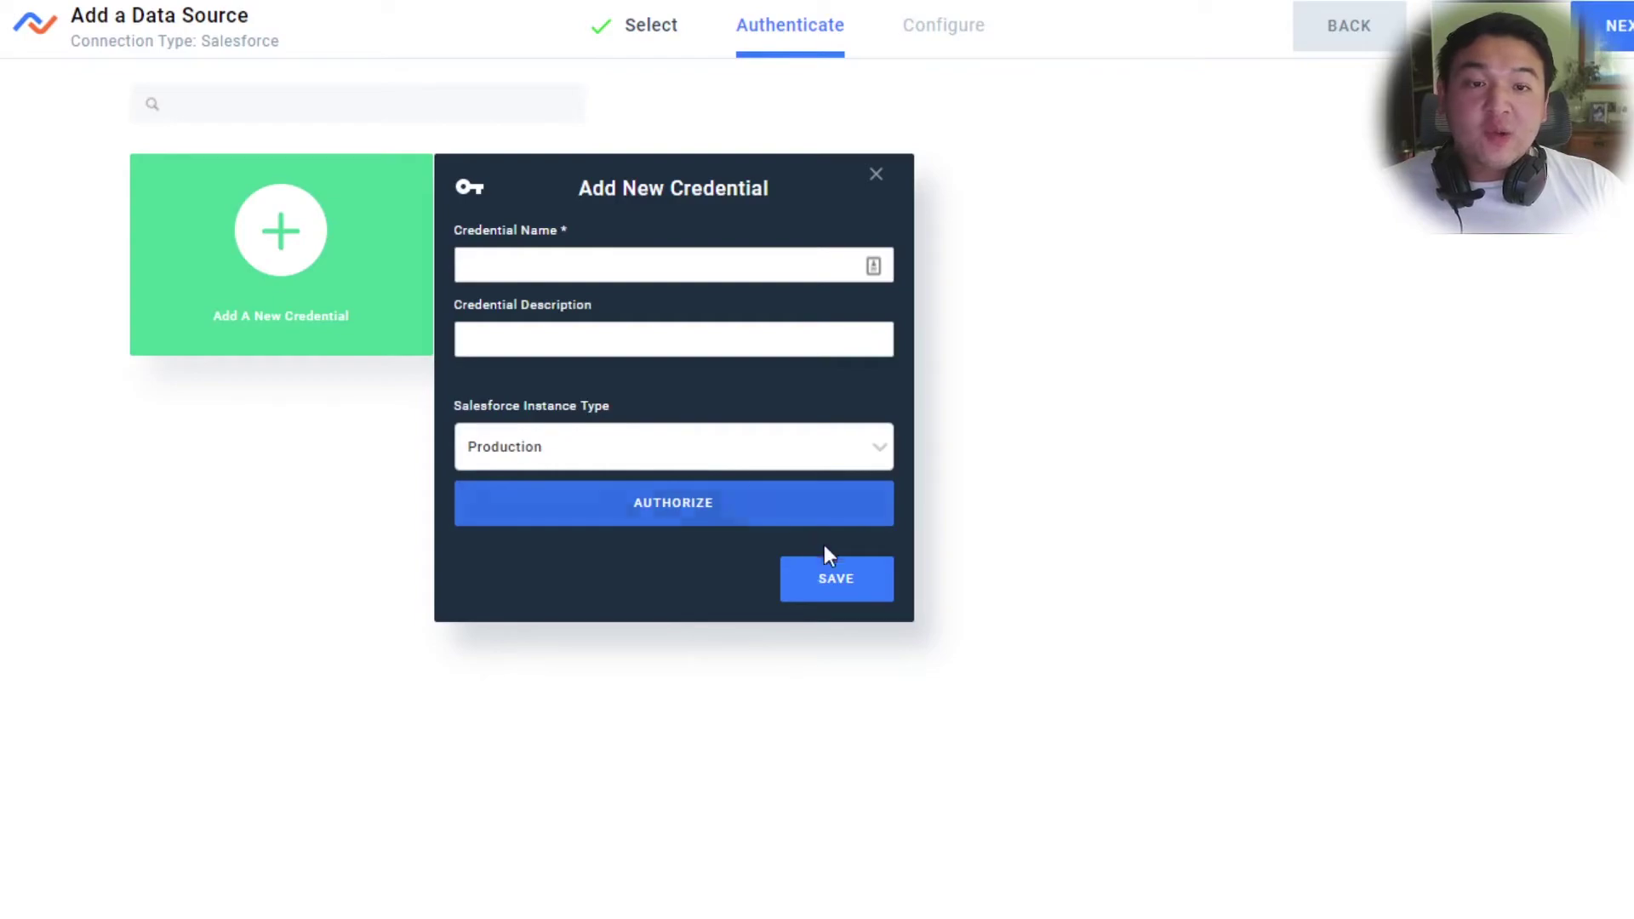
click(1349, 26)
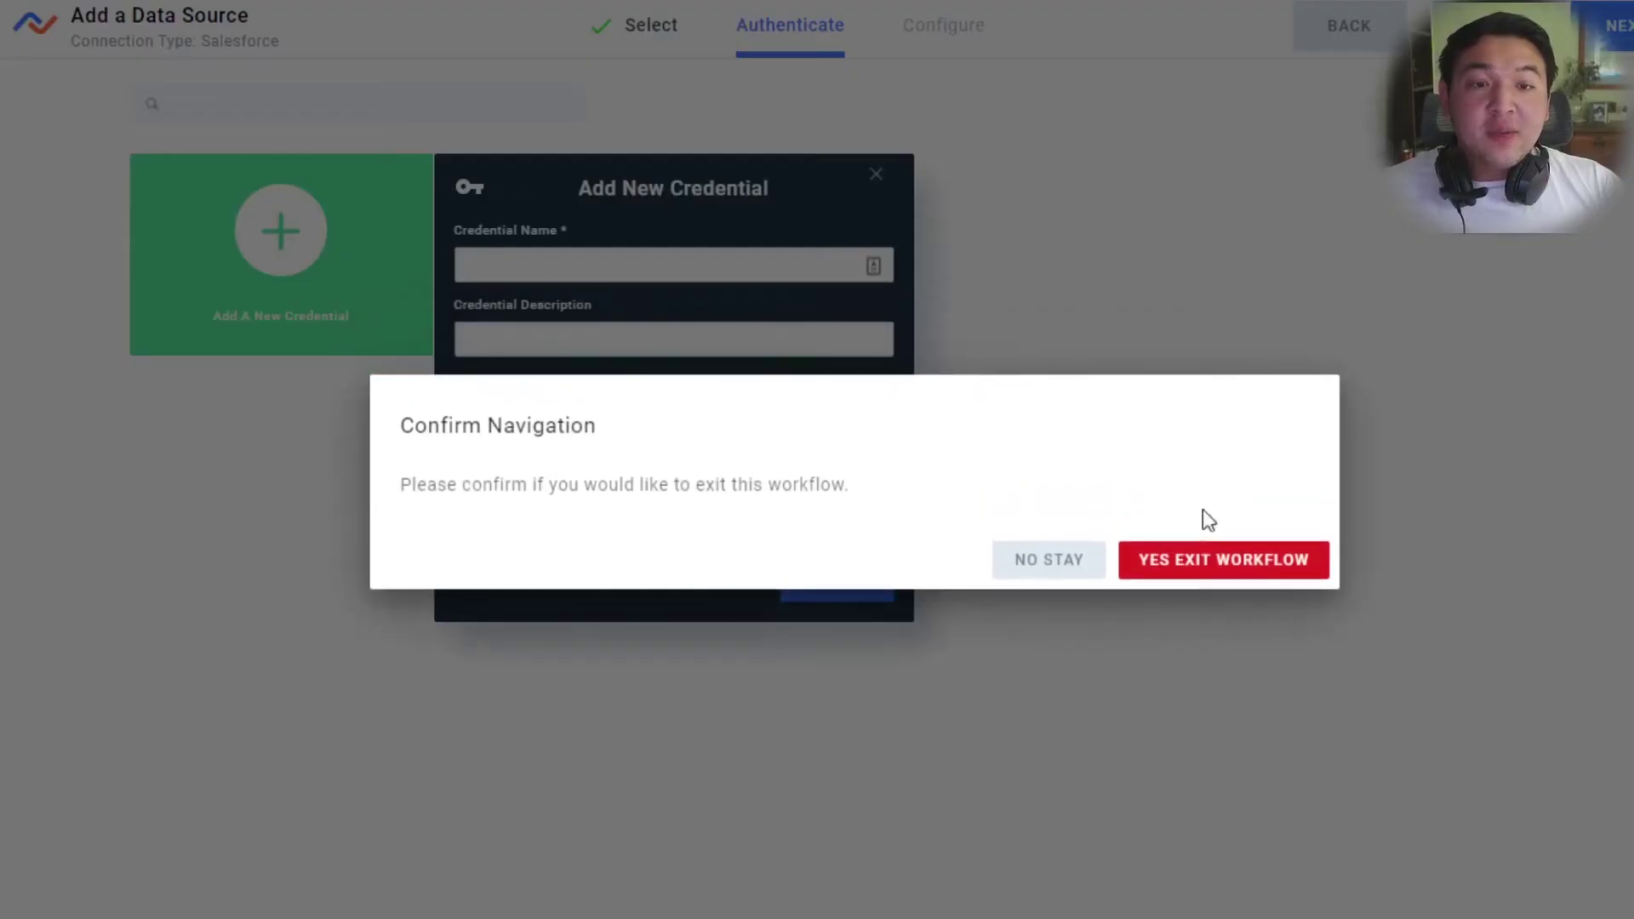
click(1093, 558)
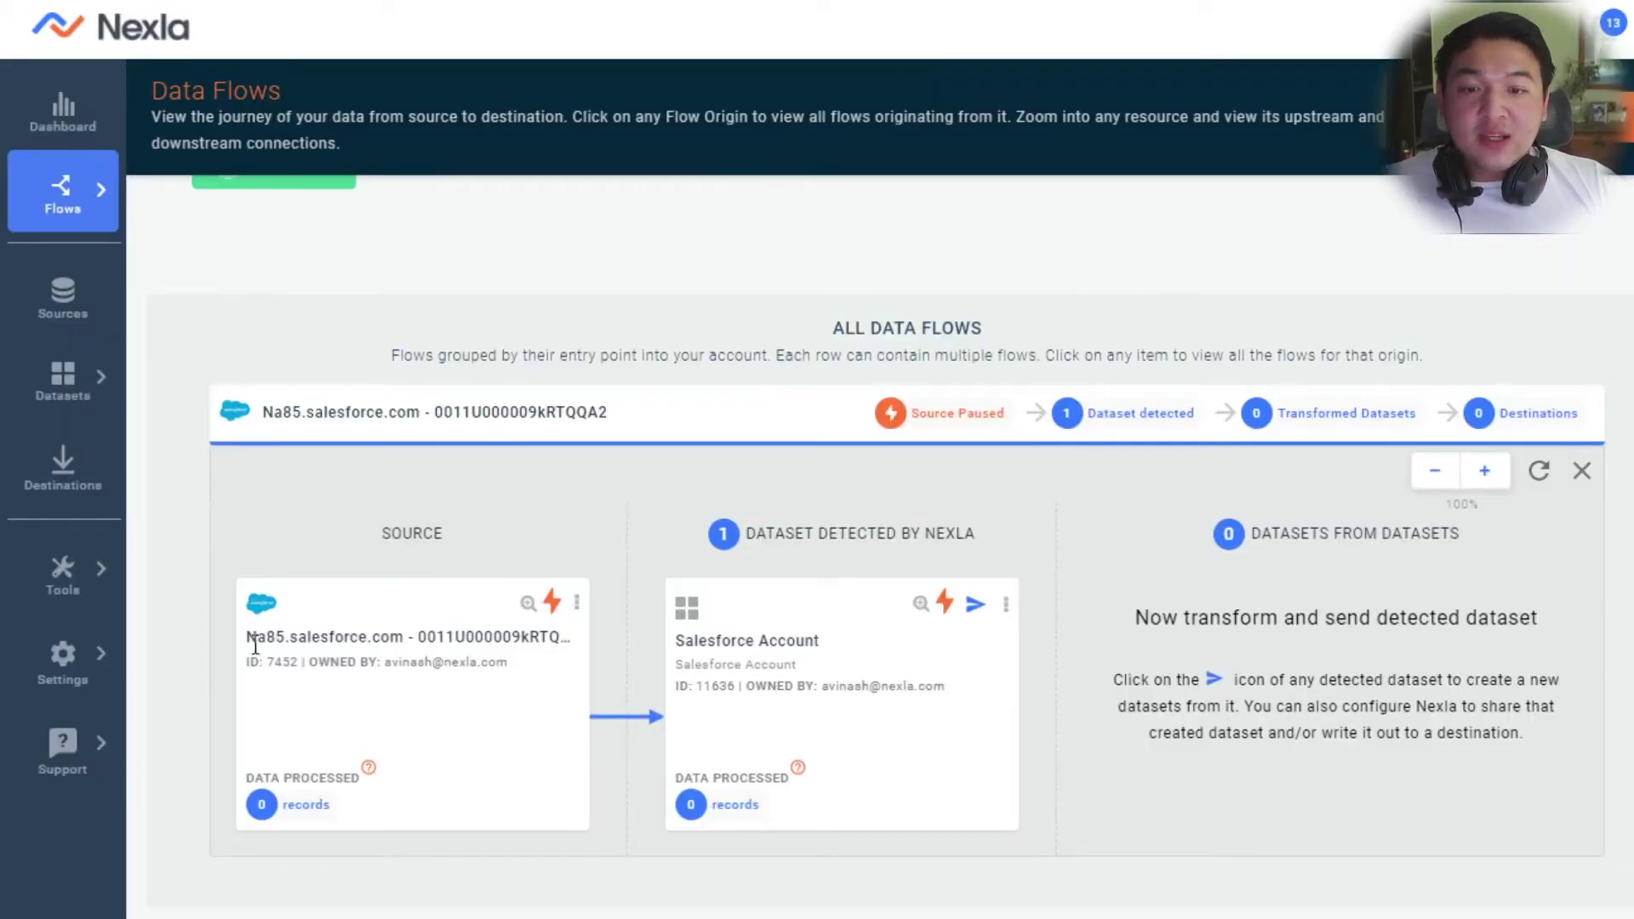
Examine the names of the Salesforce source and its detected dataset in the existing data flow.
drag(242, 635, 581, 629)
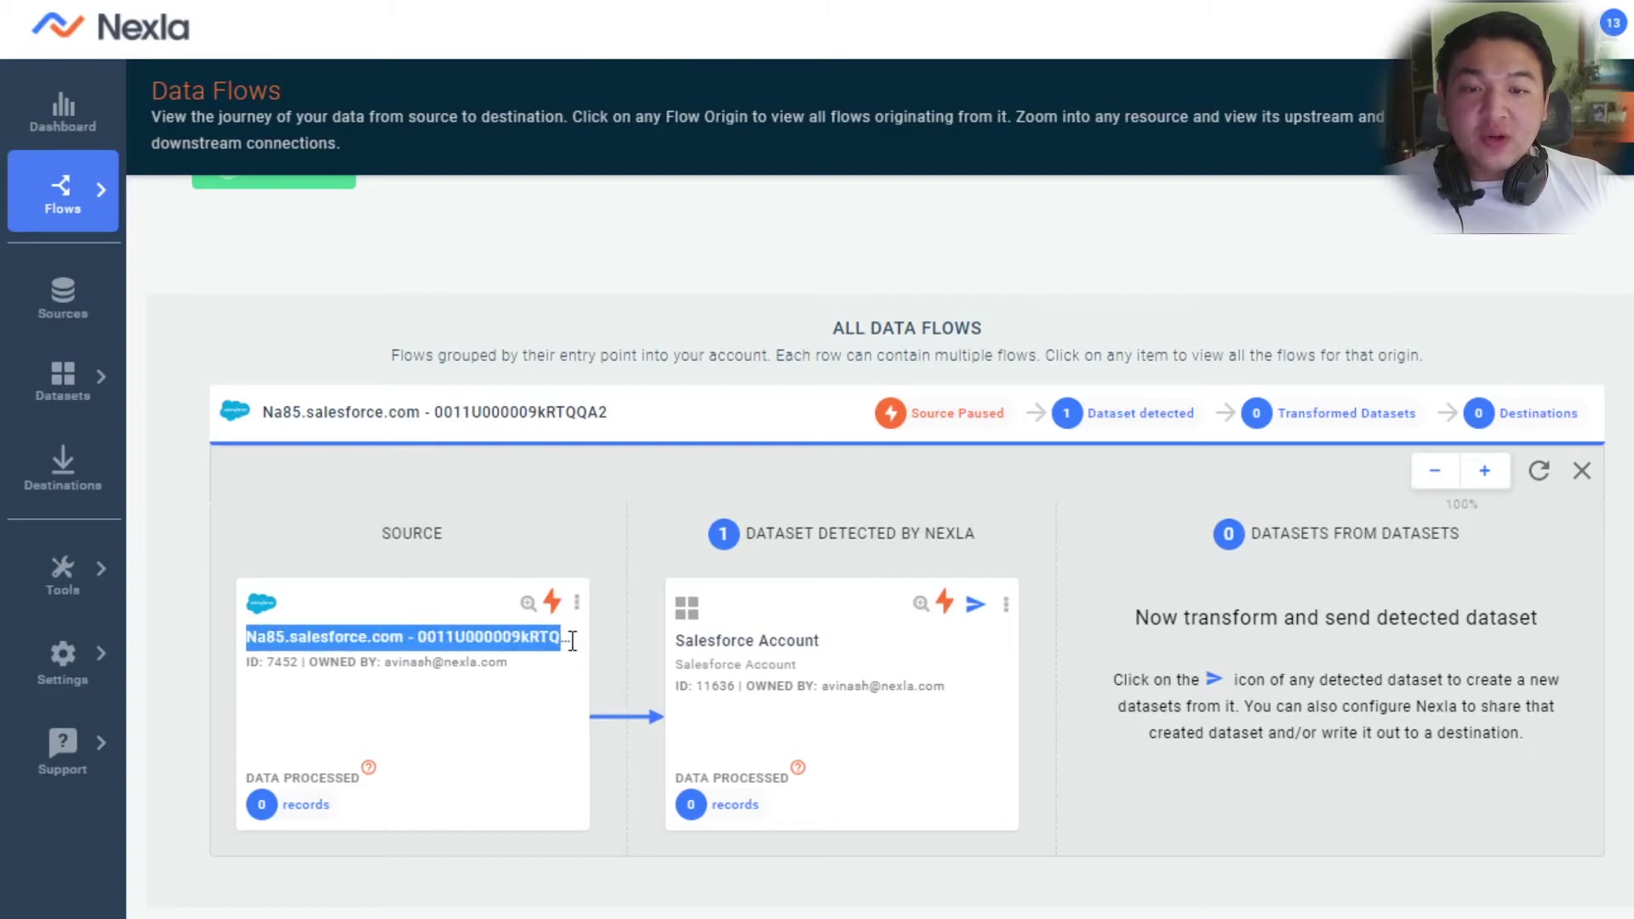
click(587, 636)
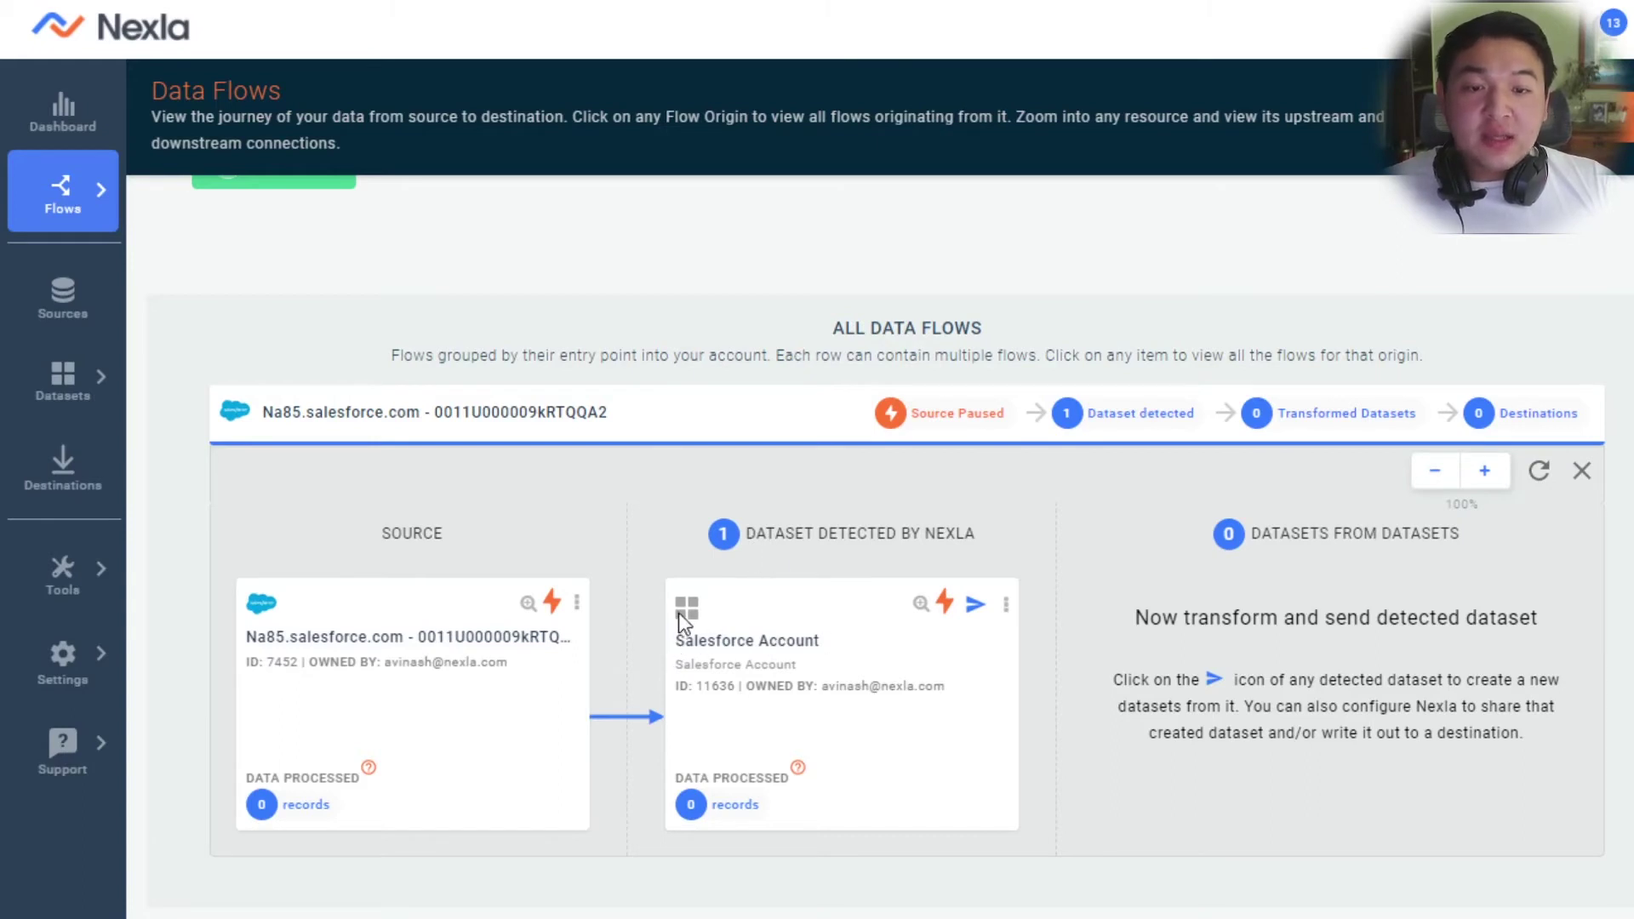
drag(679, 647, 821, 651)
click(823, 651)
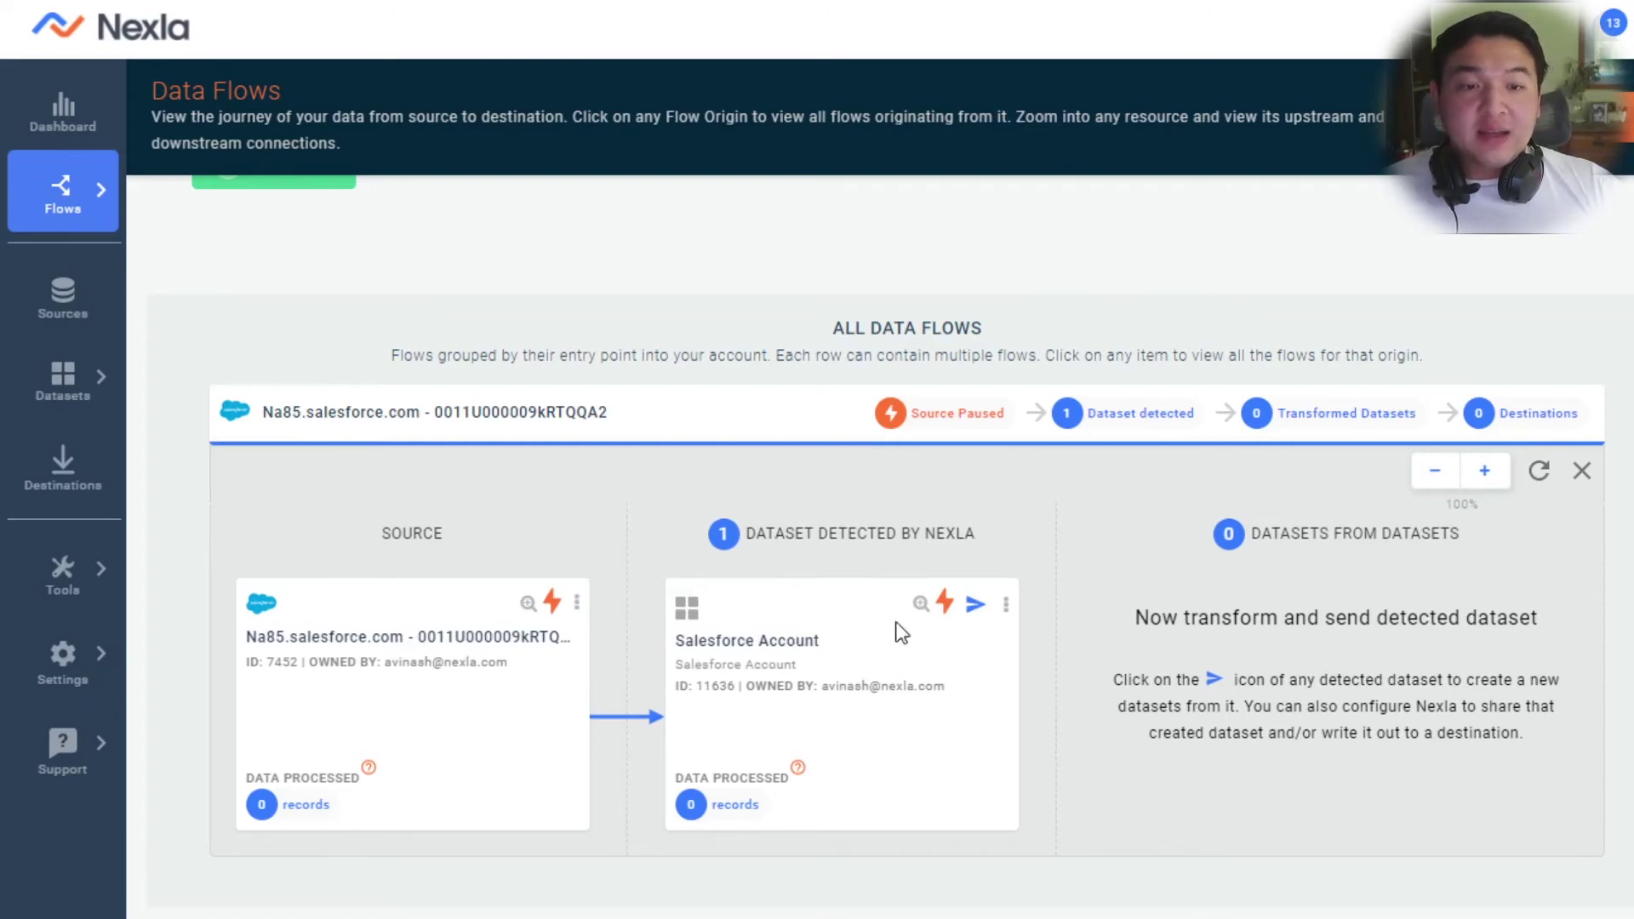
Open the Salesforce Account dataset's details and preview its attributes and samples.
click(919, 604)
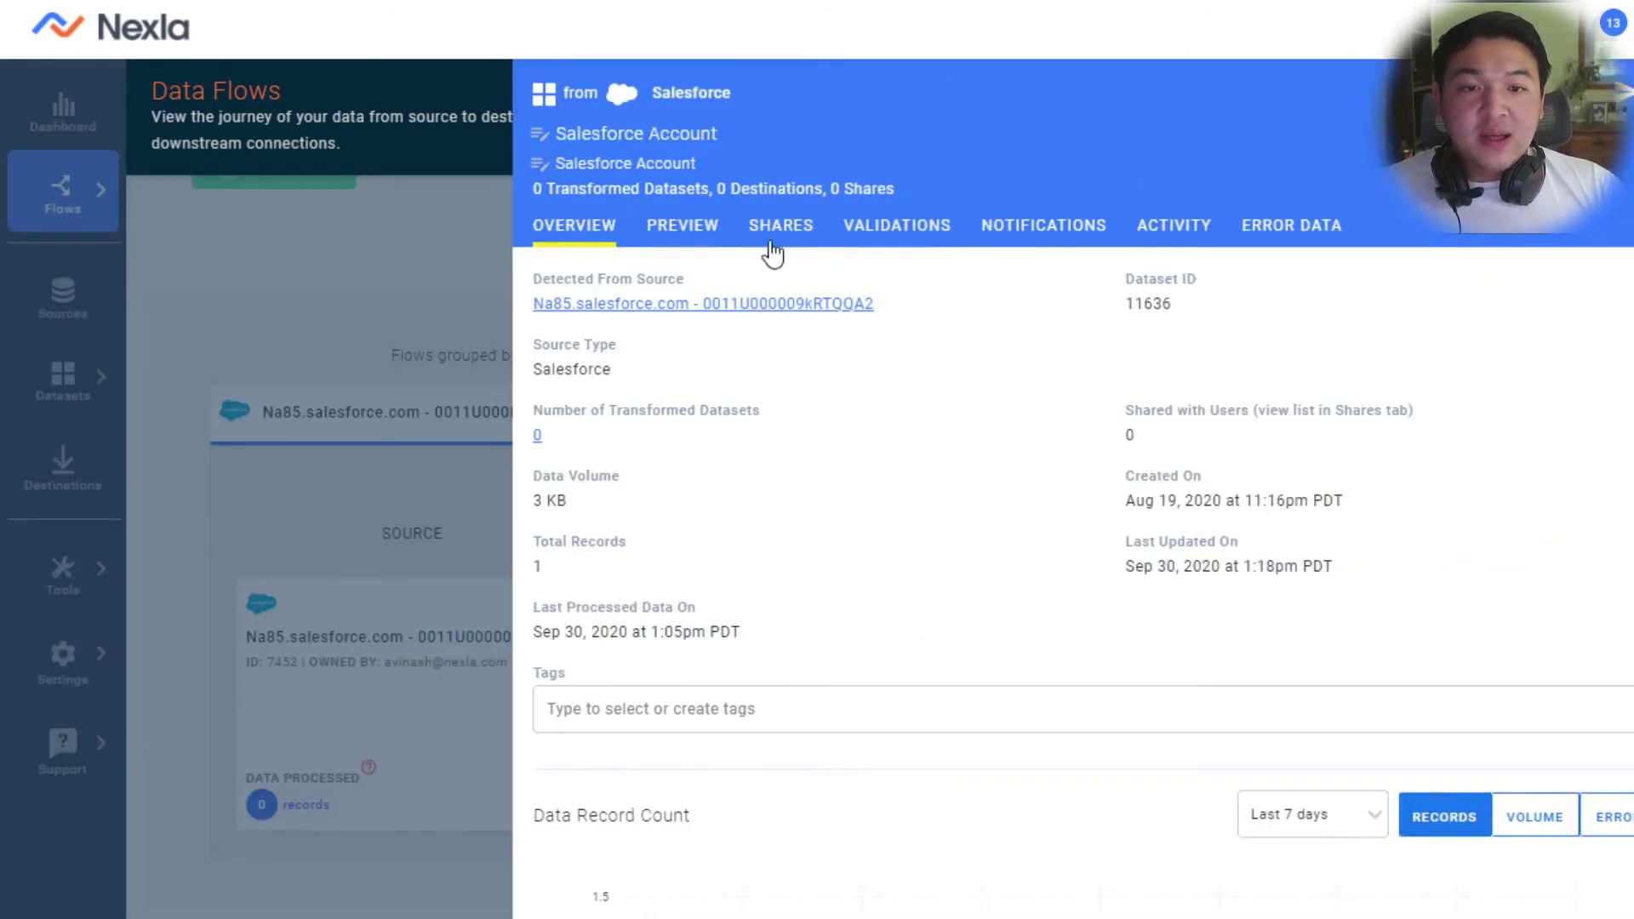
click(683, 235)
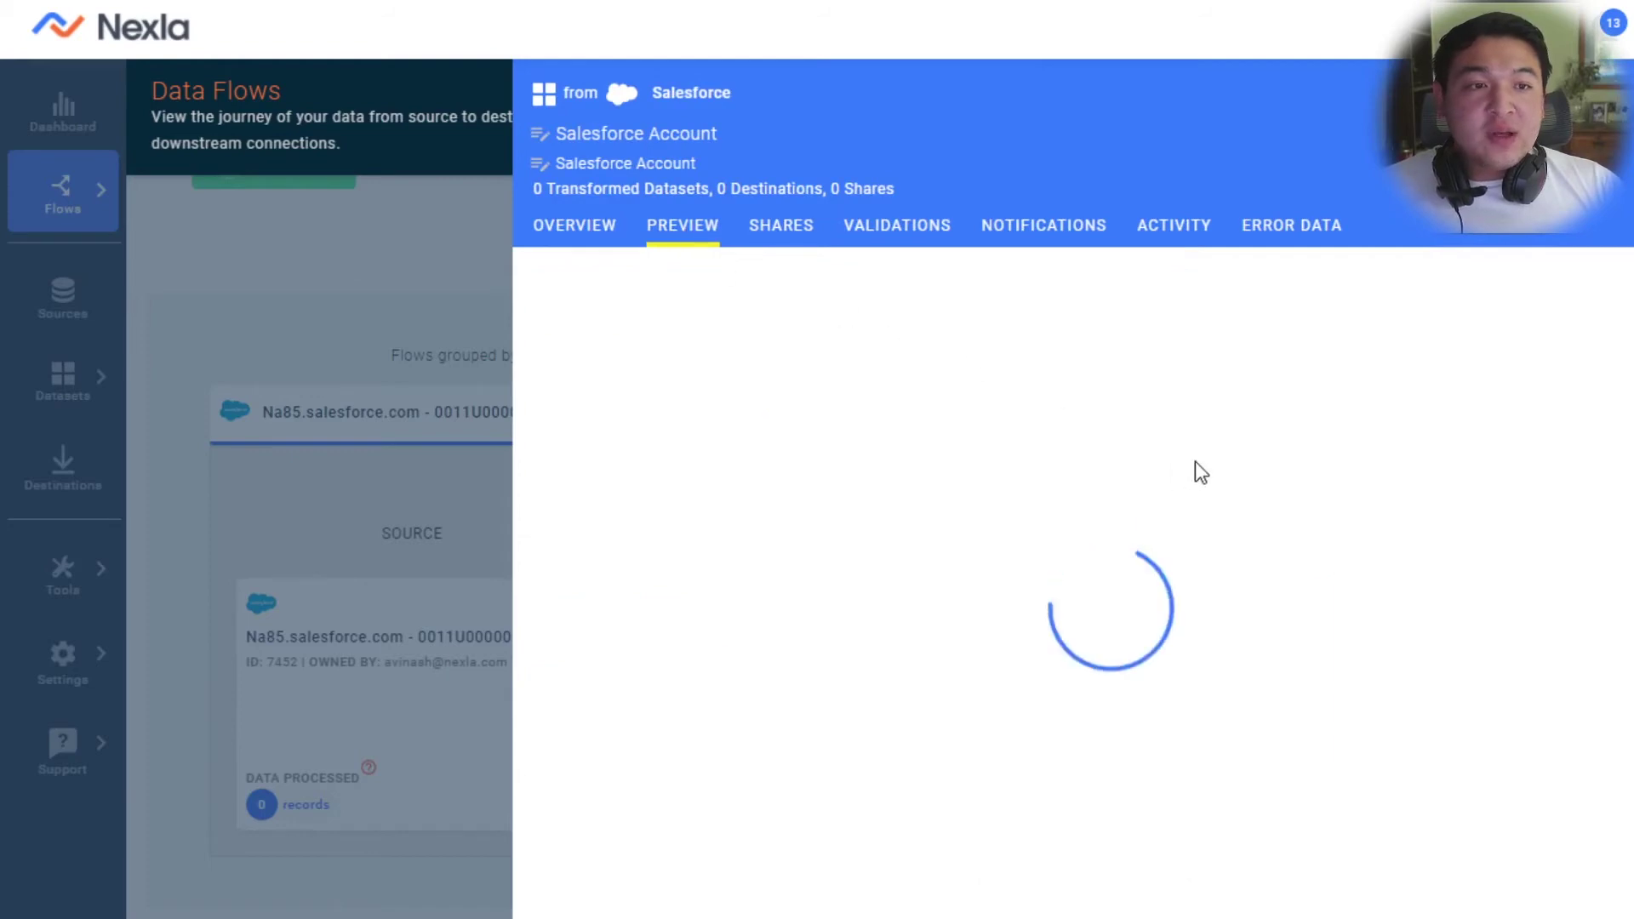
scroll(995, 452, down, 1)
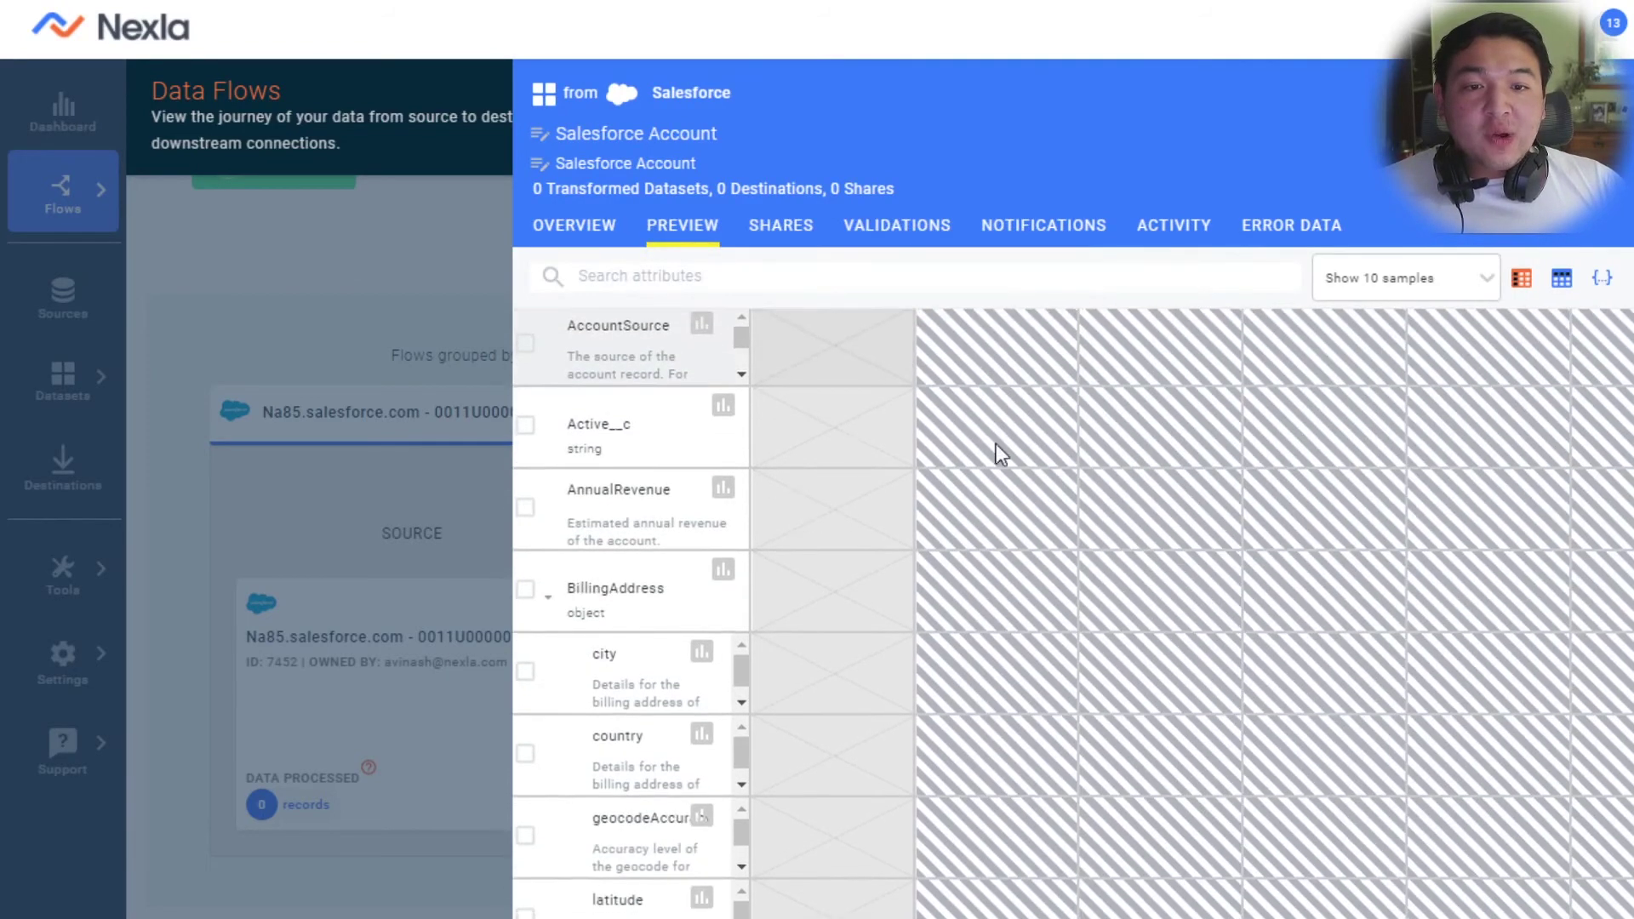
scroll(995, 452, up, 1)
View the Salesforce Account samples as JSON, return to the attribute table, and close the dataset details.
click(1602, 277)
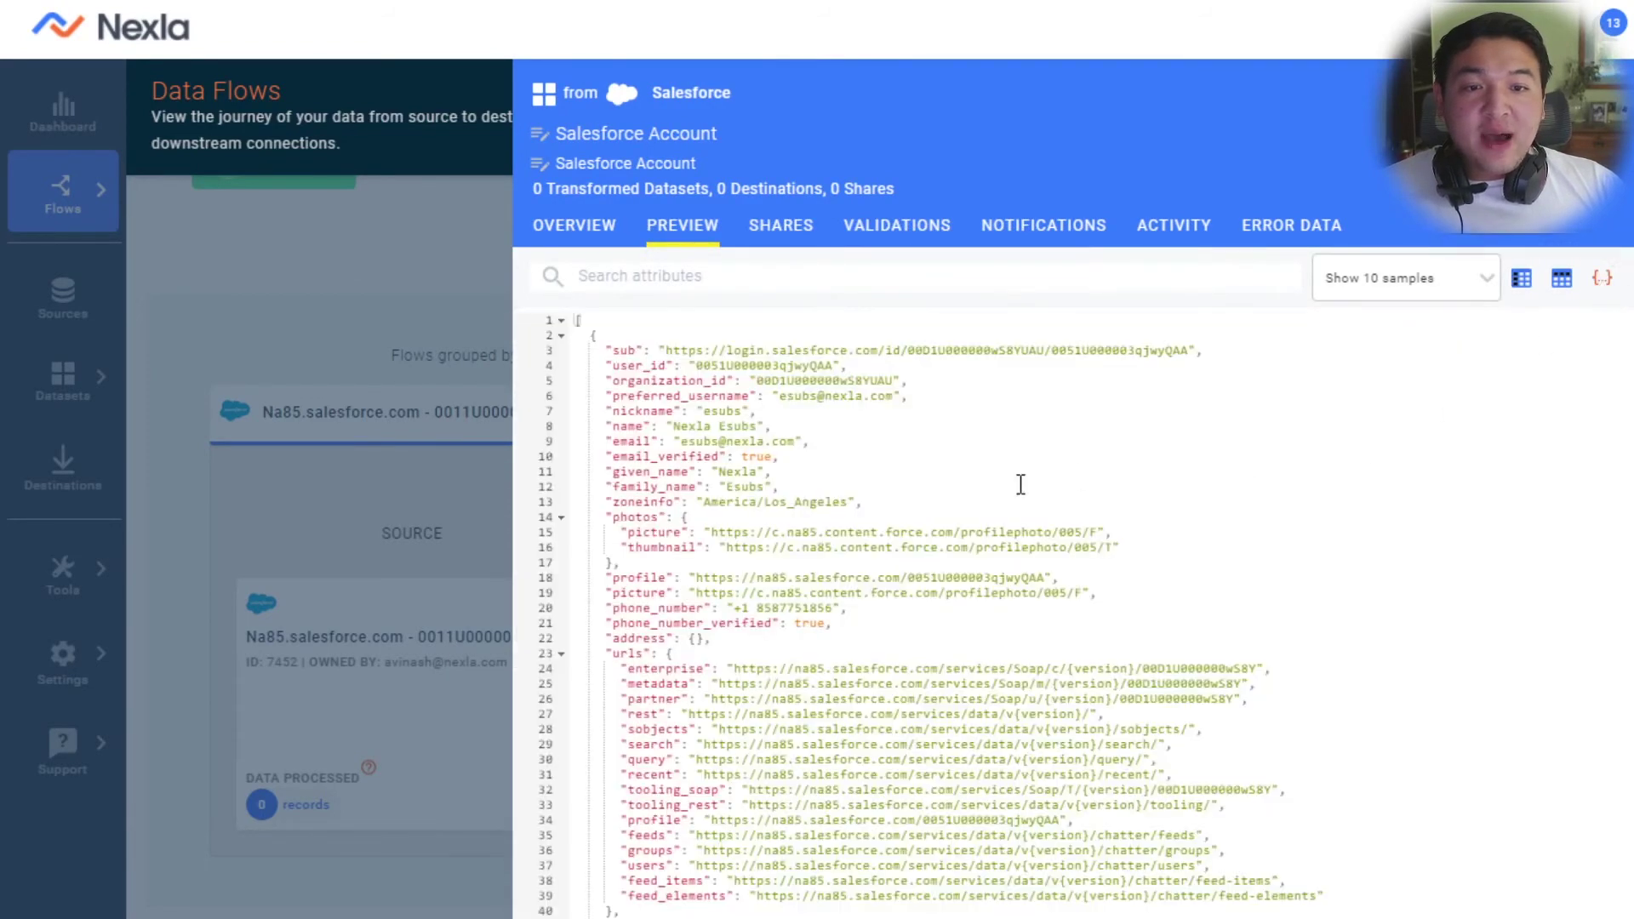
scroll(1012, 502, down, 2)
scroll(1007, 521, up, 2)
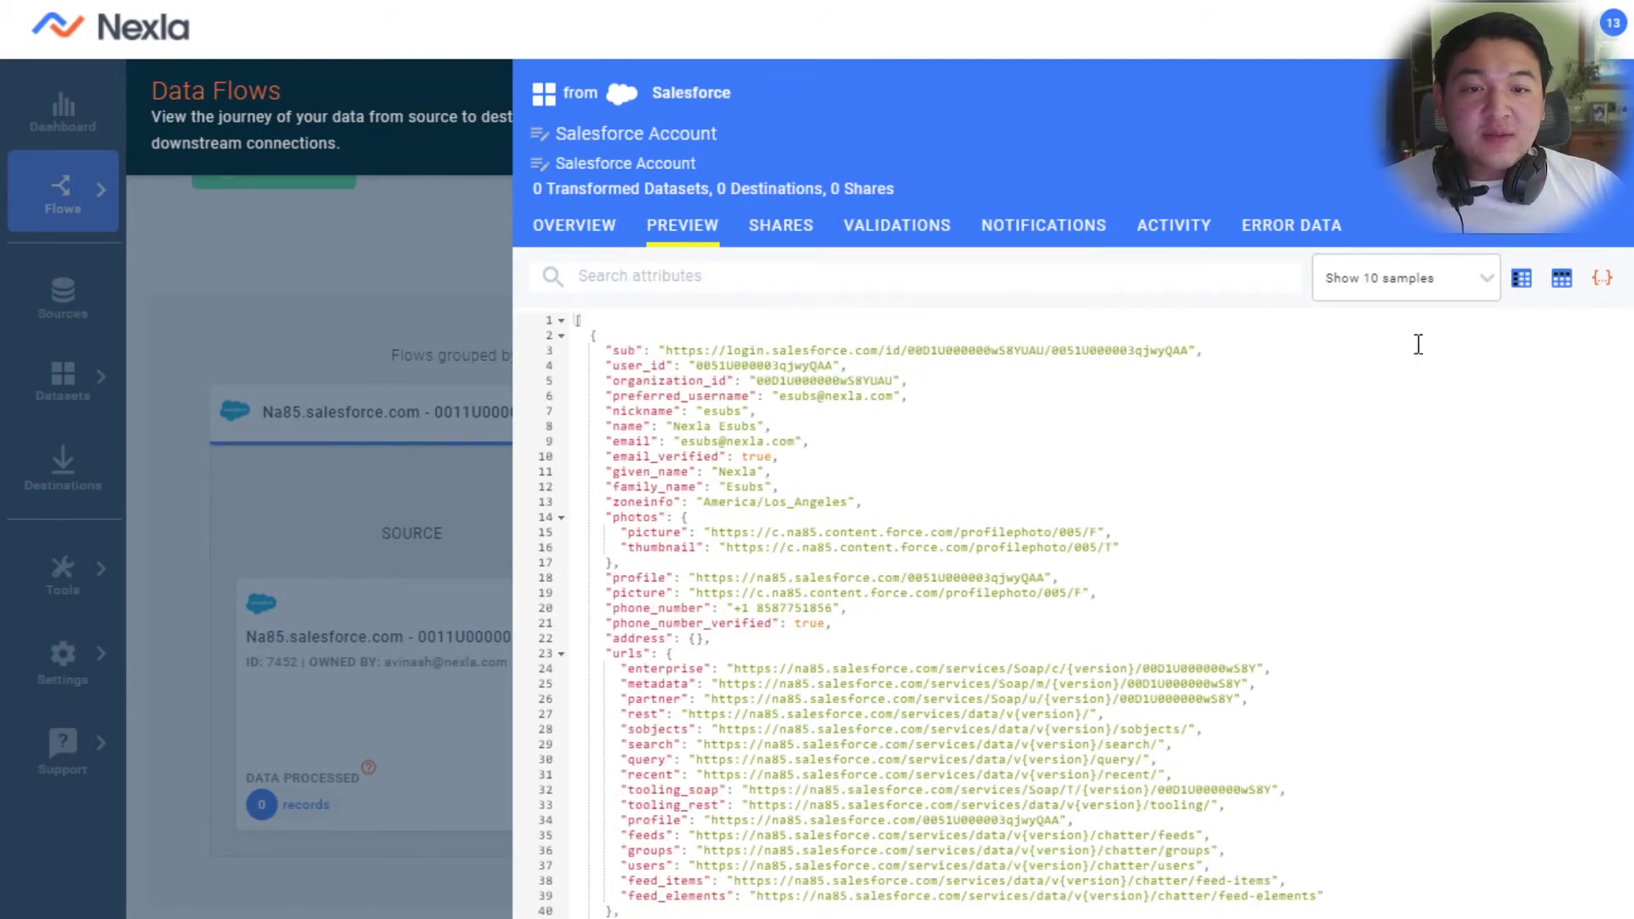
click(1520, 278)
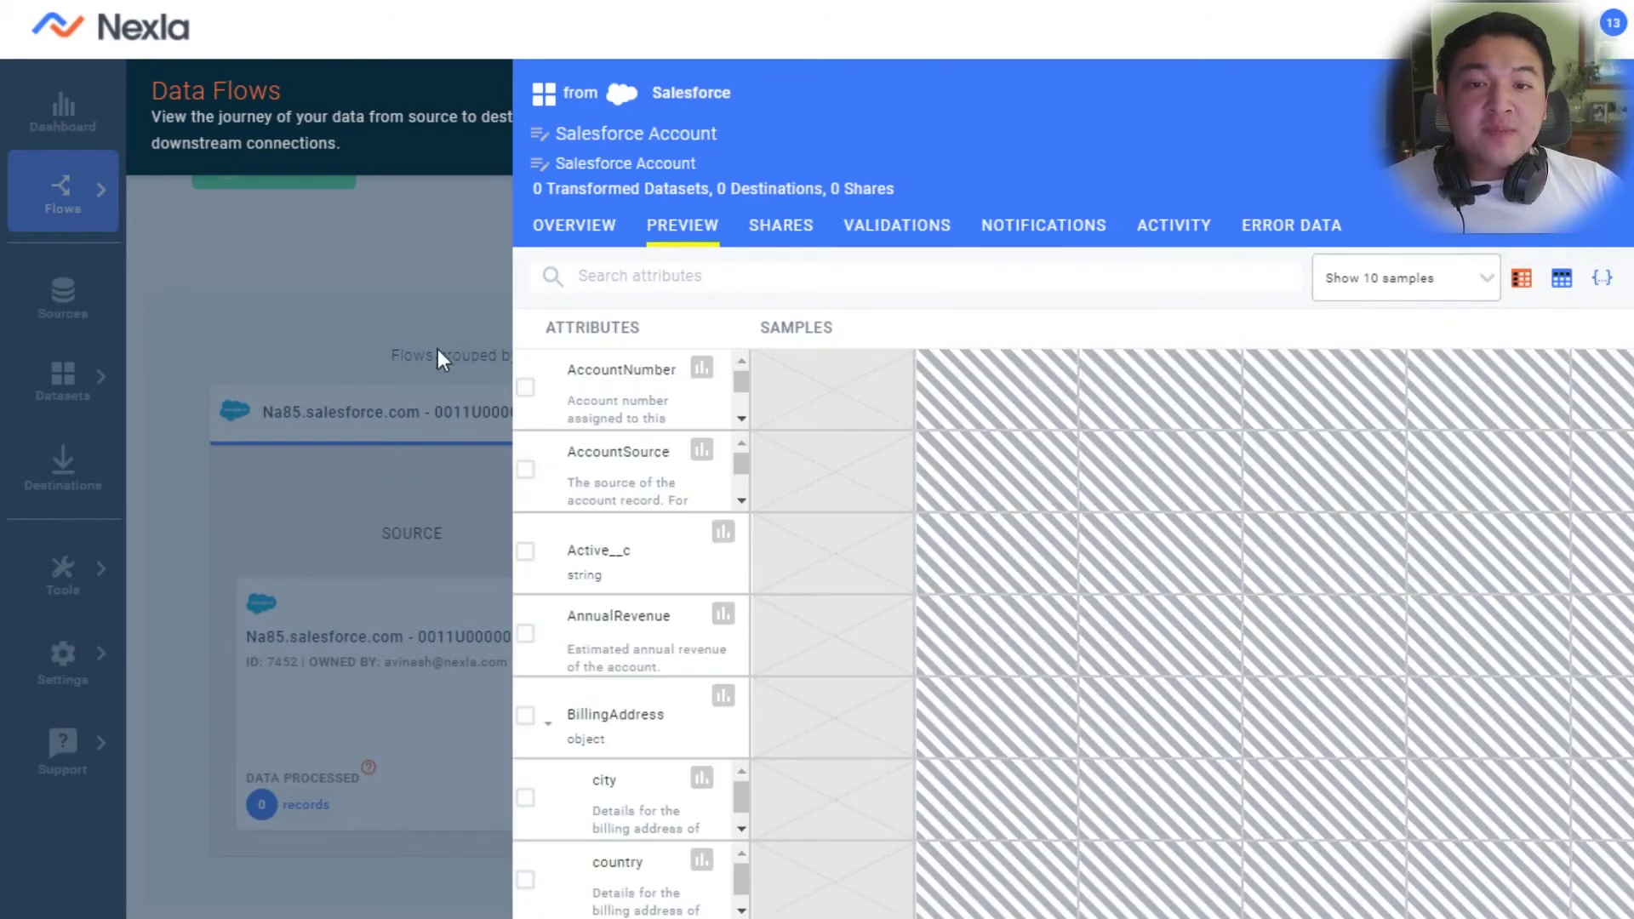
click(261, 289)
Start a source for another new flow and search the source types for "api", leaving the workflow without choosing one.
mouse_move(62, 189)
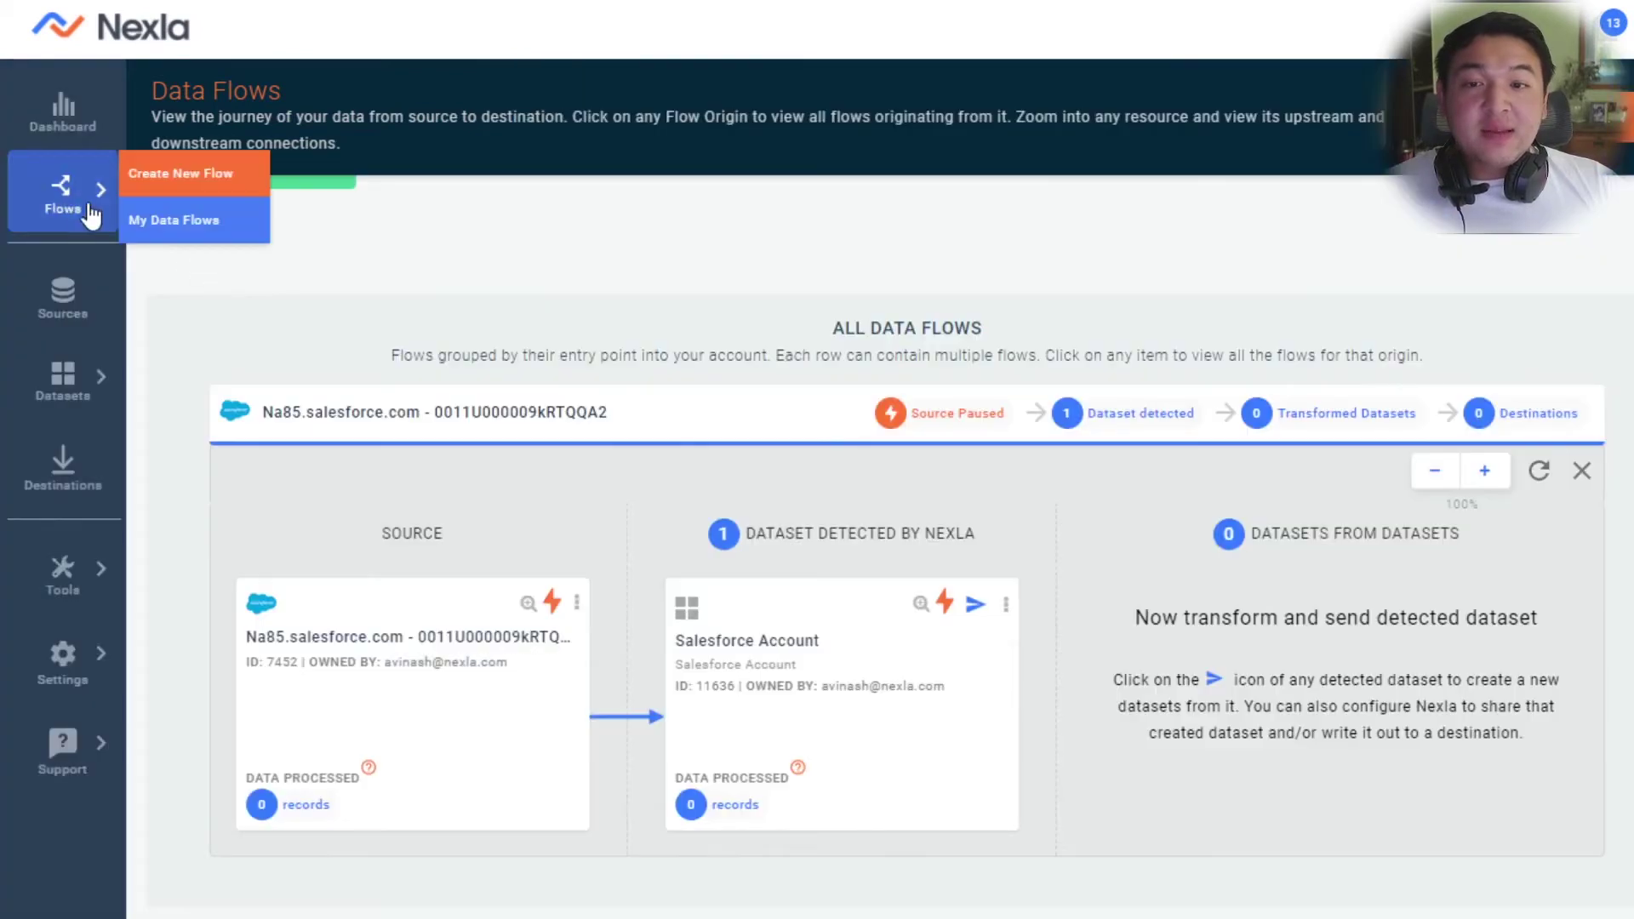
click(174, 177)
click(834, 334)
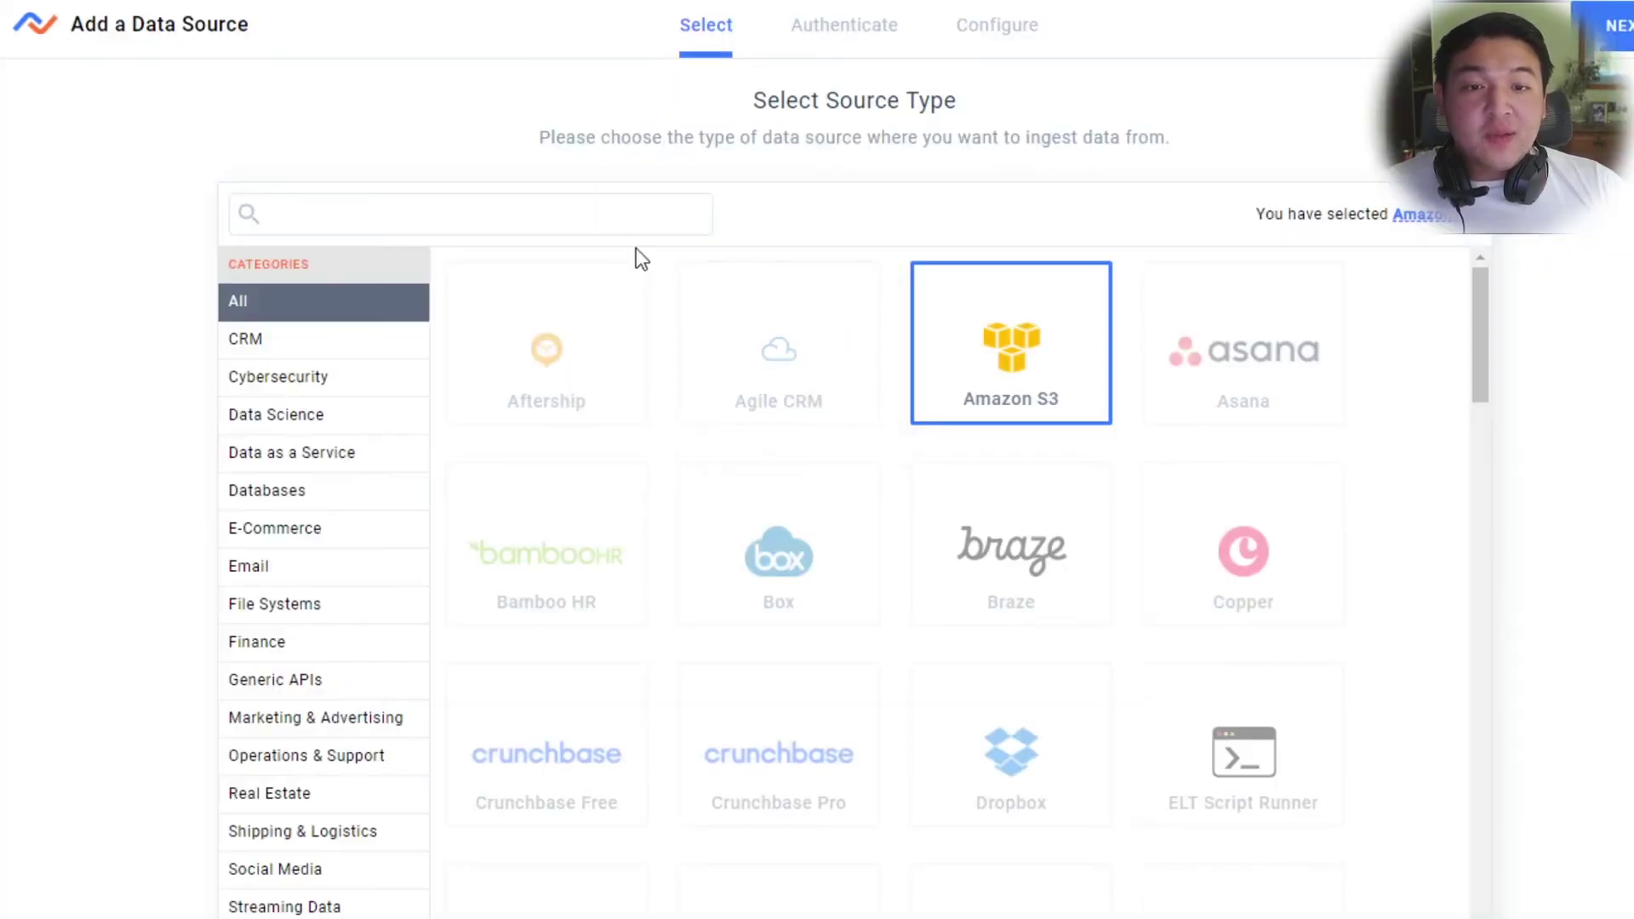
text(api)
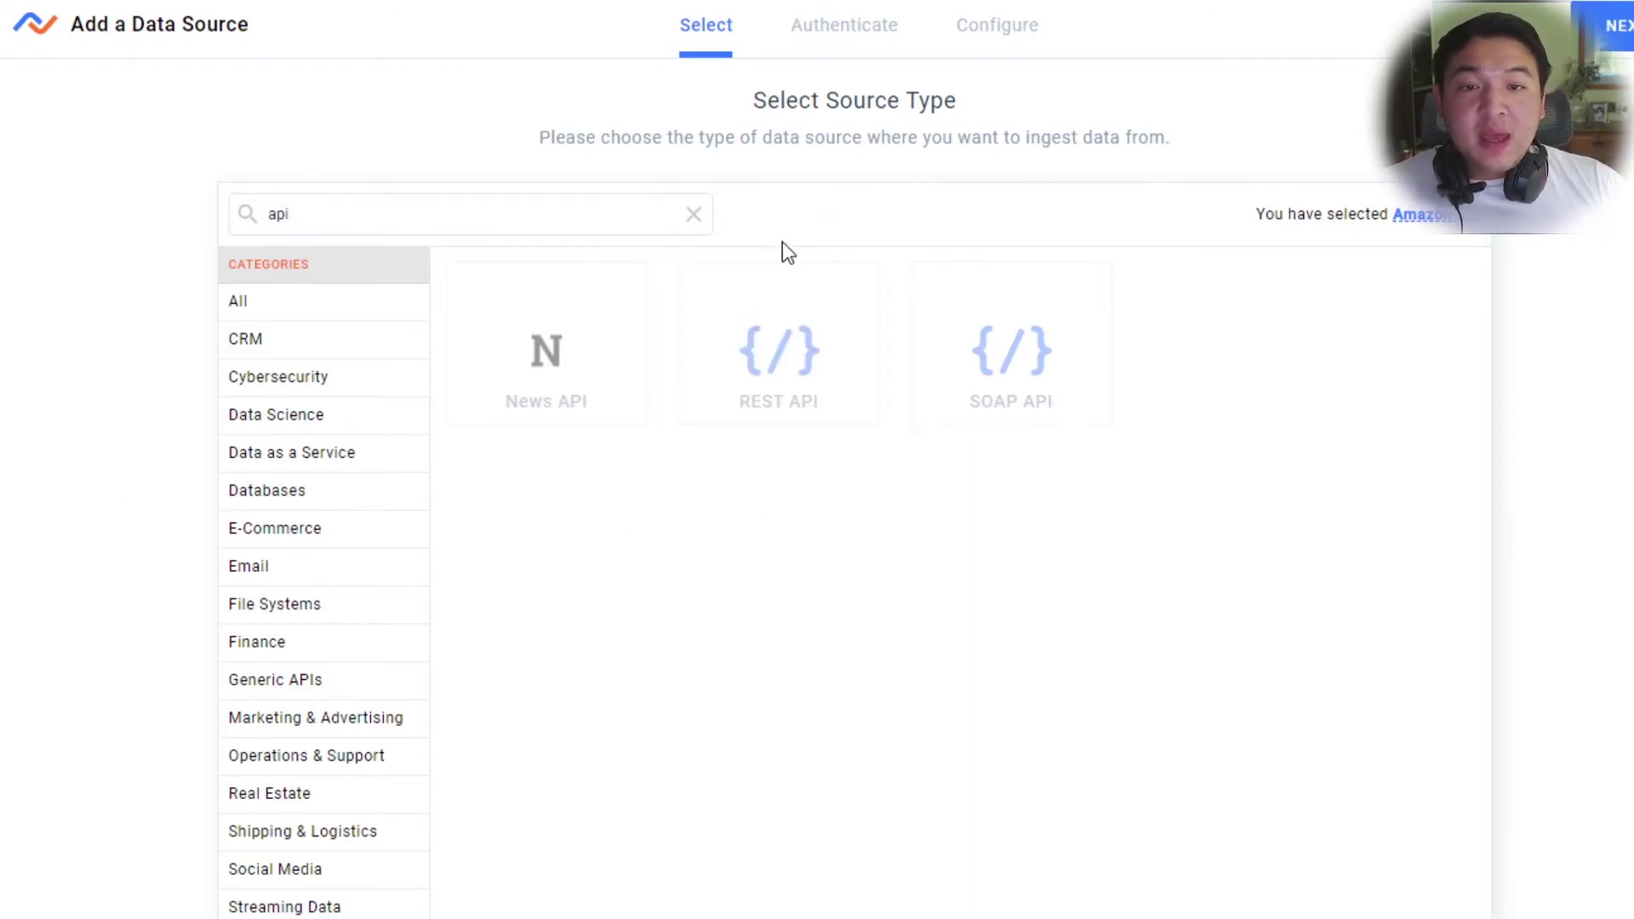
click(695, 219)
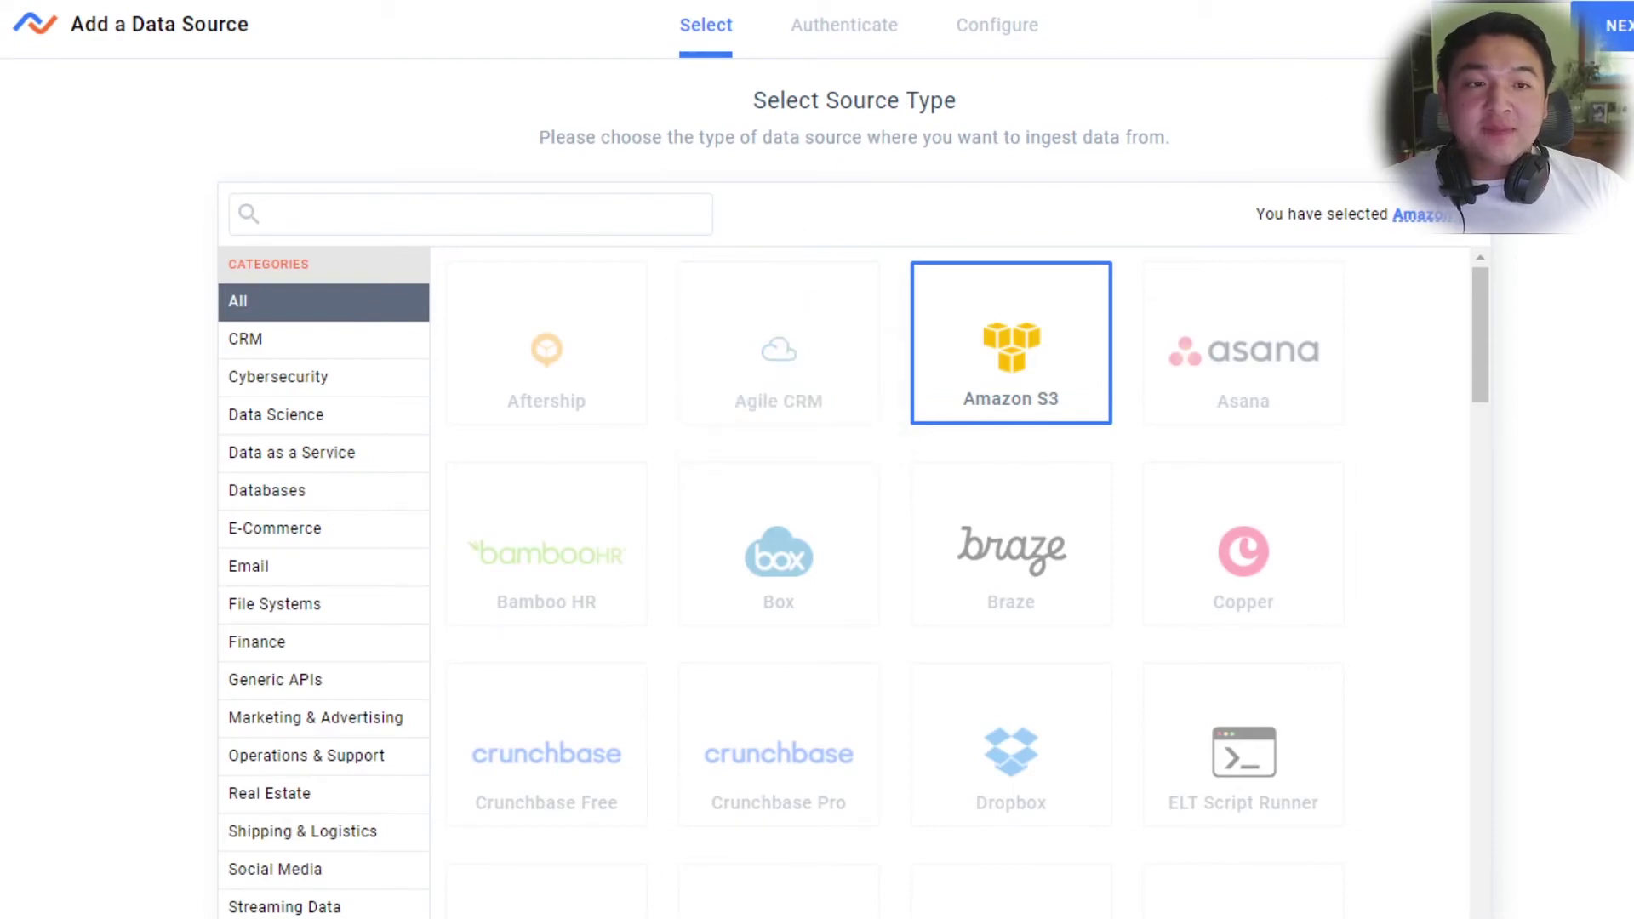
key(Escape)
click(1165, 553)
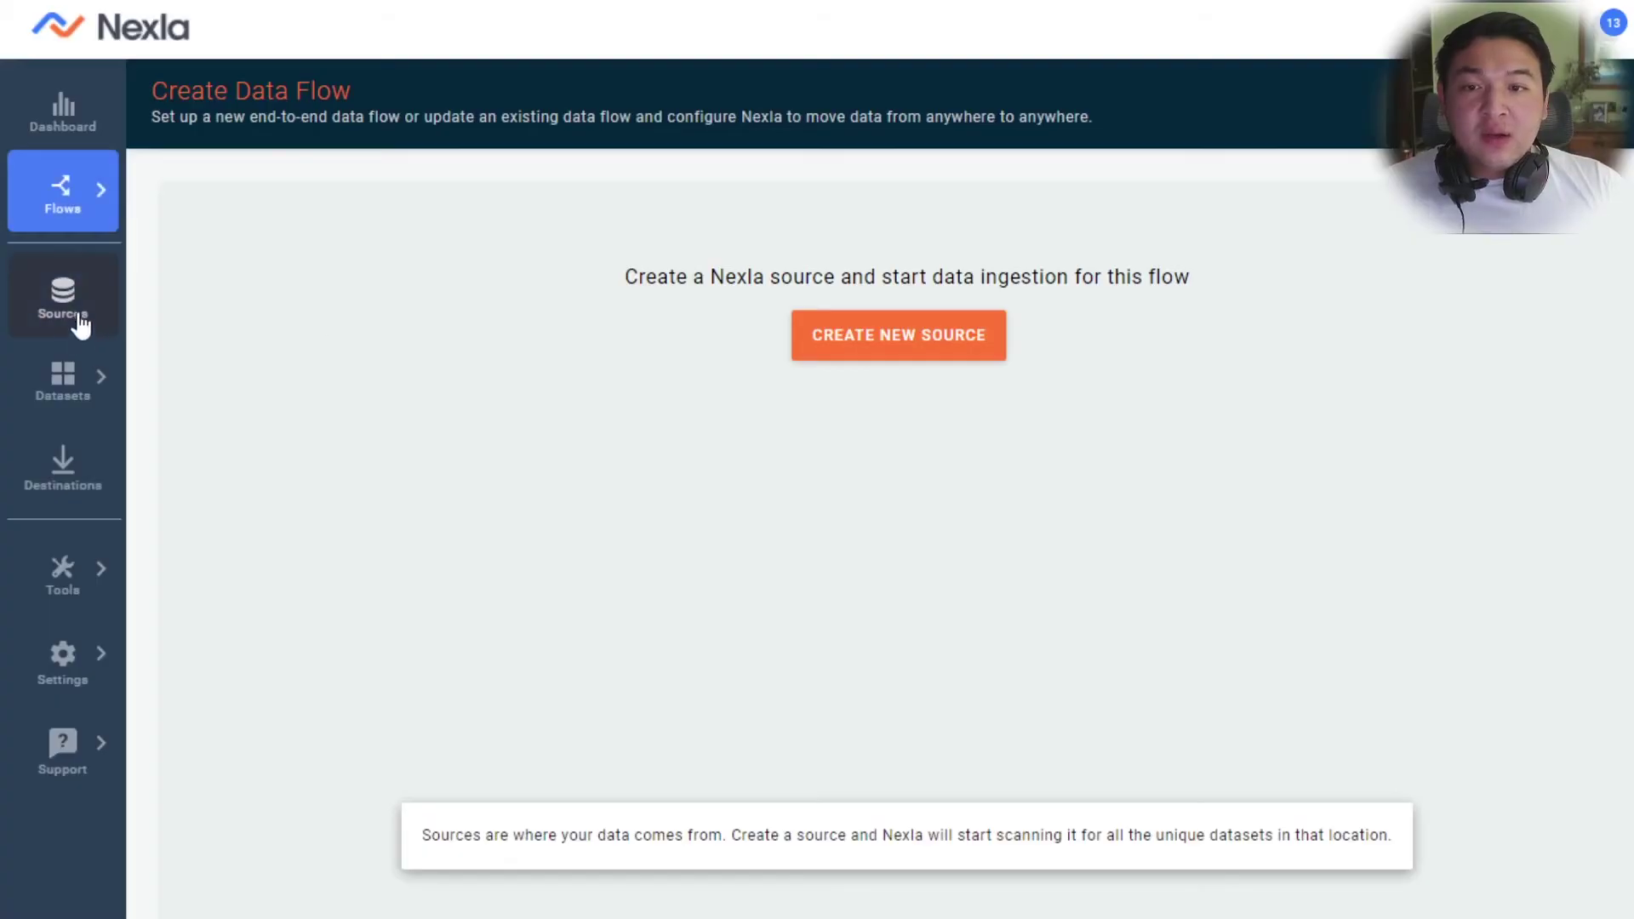
Switch back to Alation and examine the keys, types, examples and descriptions in the Get account output.
mouse_move(84, 213)
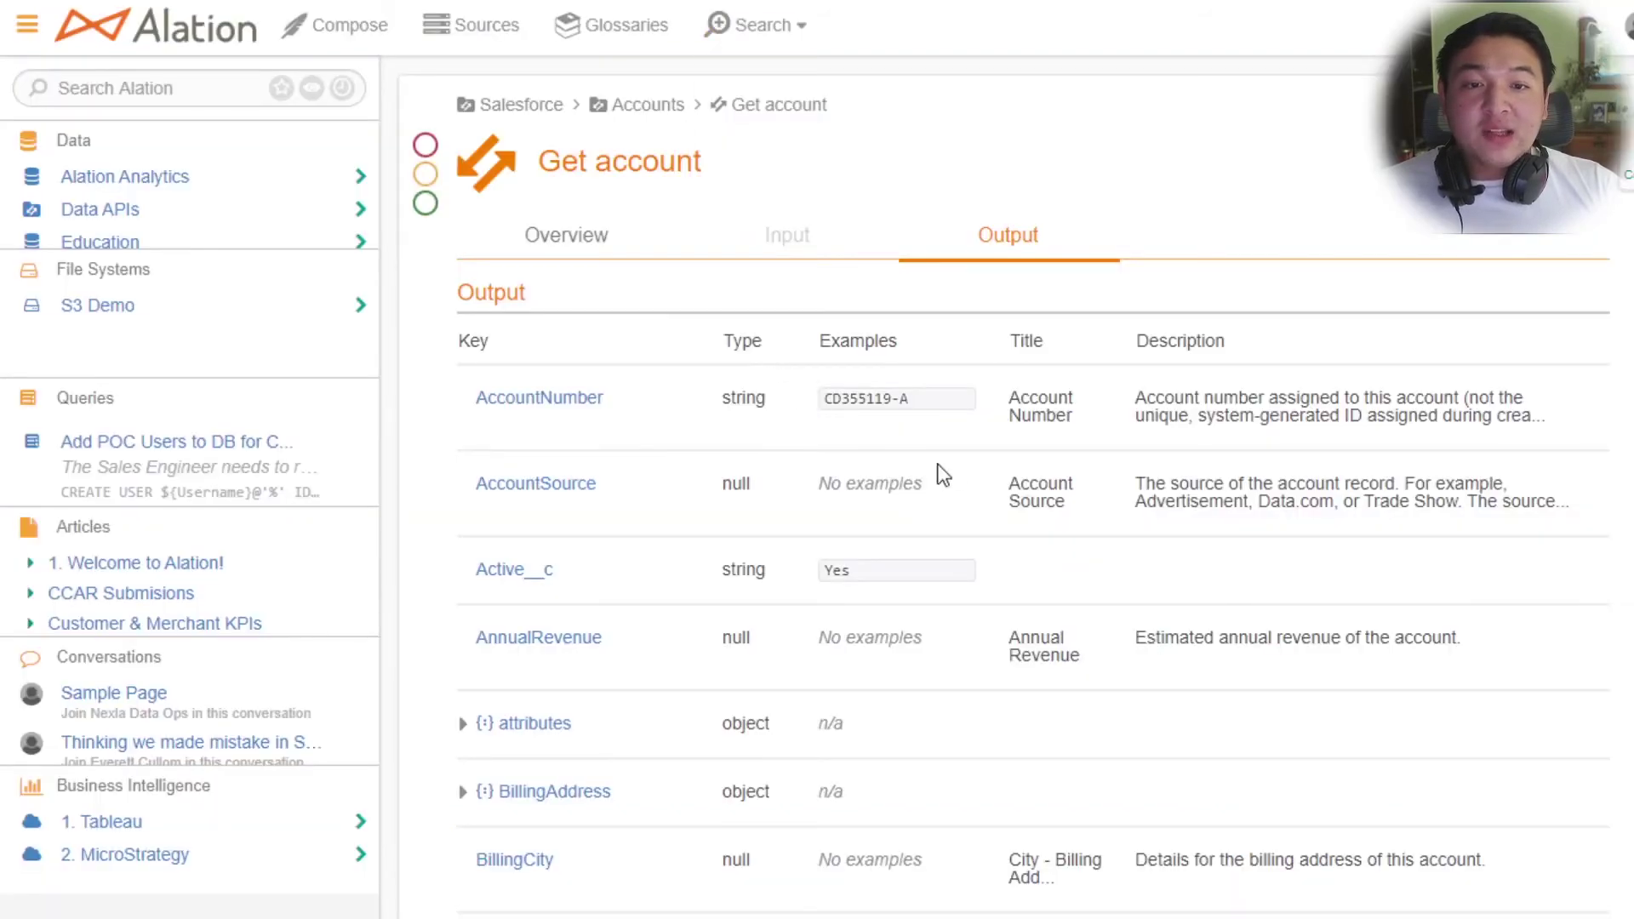
scroll(787, 375, down, 2)
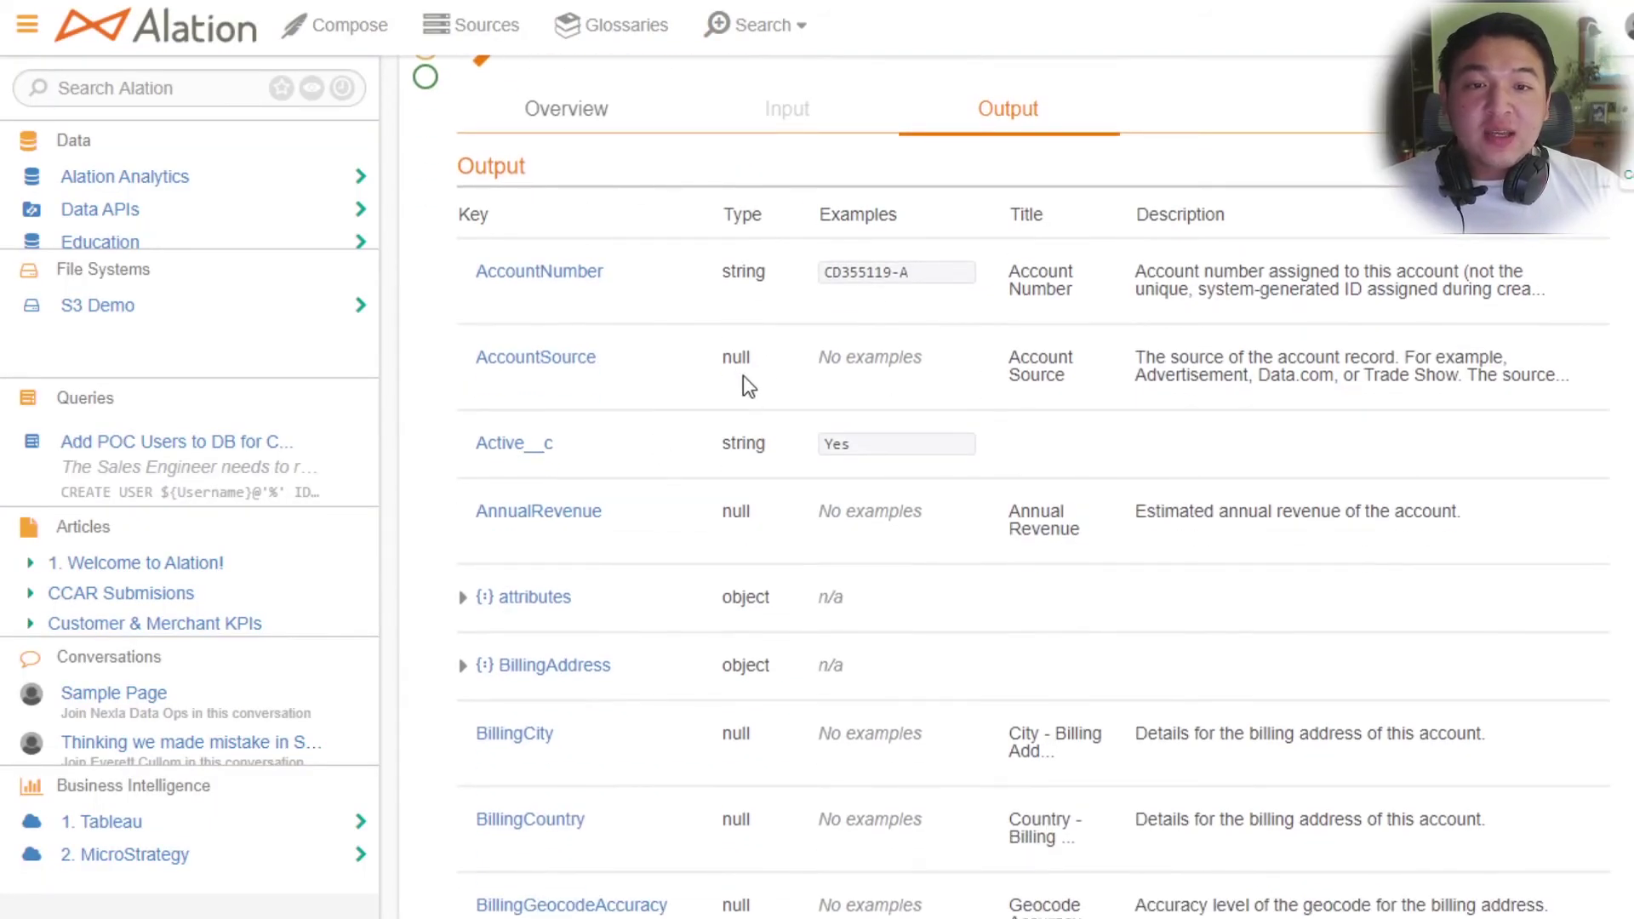
scroll(763, 375, down, 2)
scroll(817, 410, down, 20)
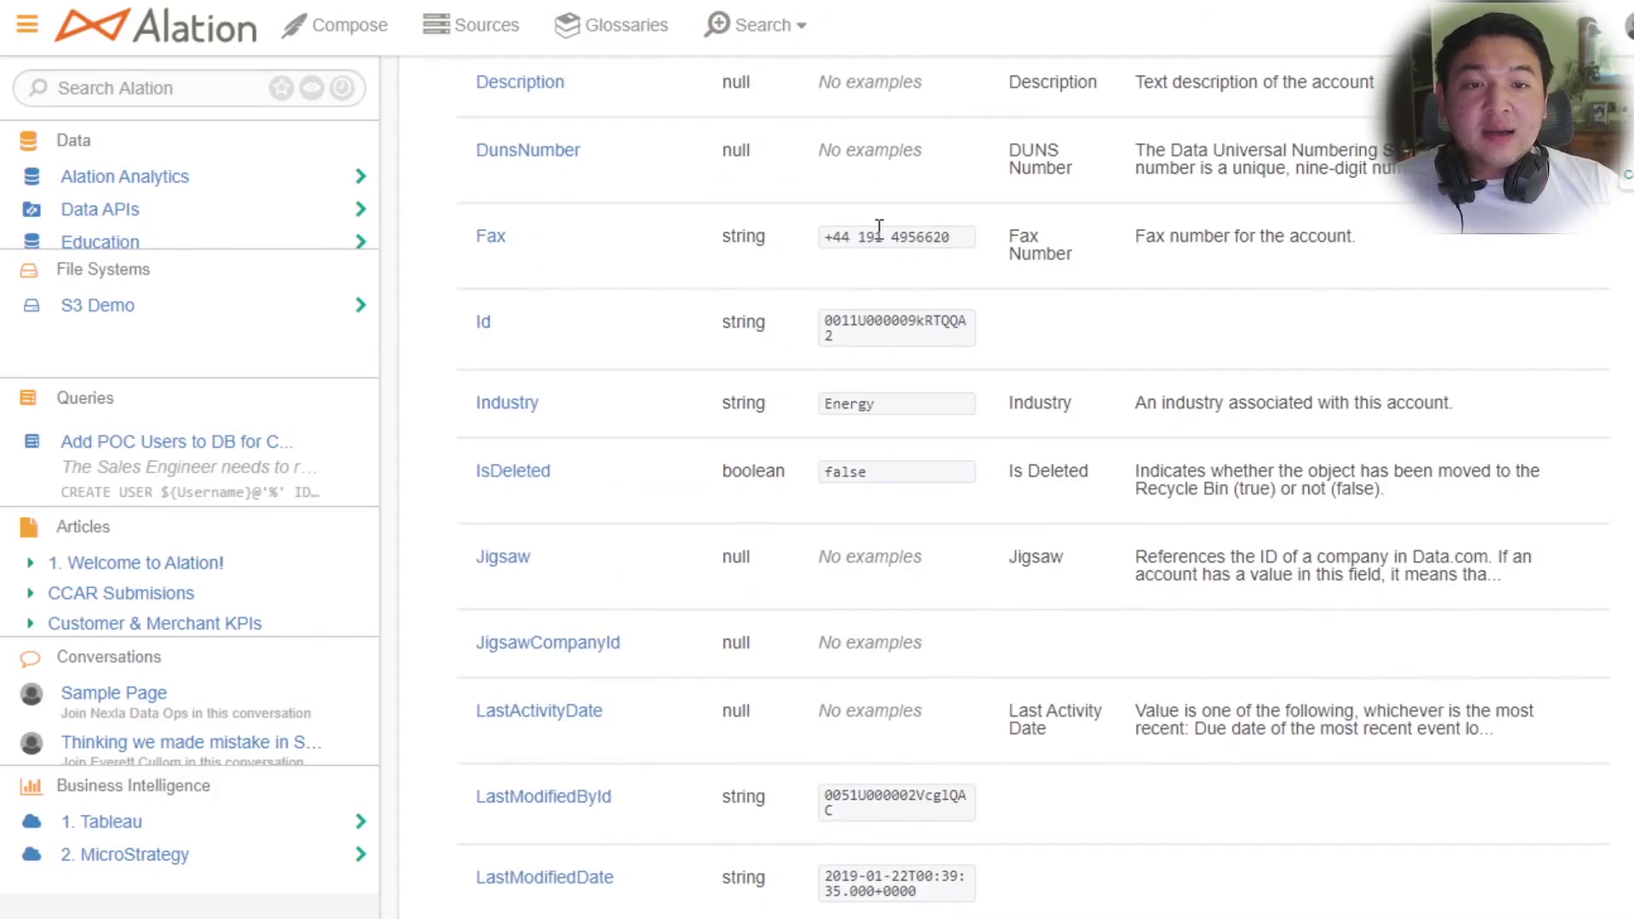
Review the Get account output fields again from AccountNumber through the shipping address fields, checking their types, examples, titles and descriptions.
scroll(907, 341, up, 15)
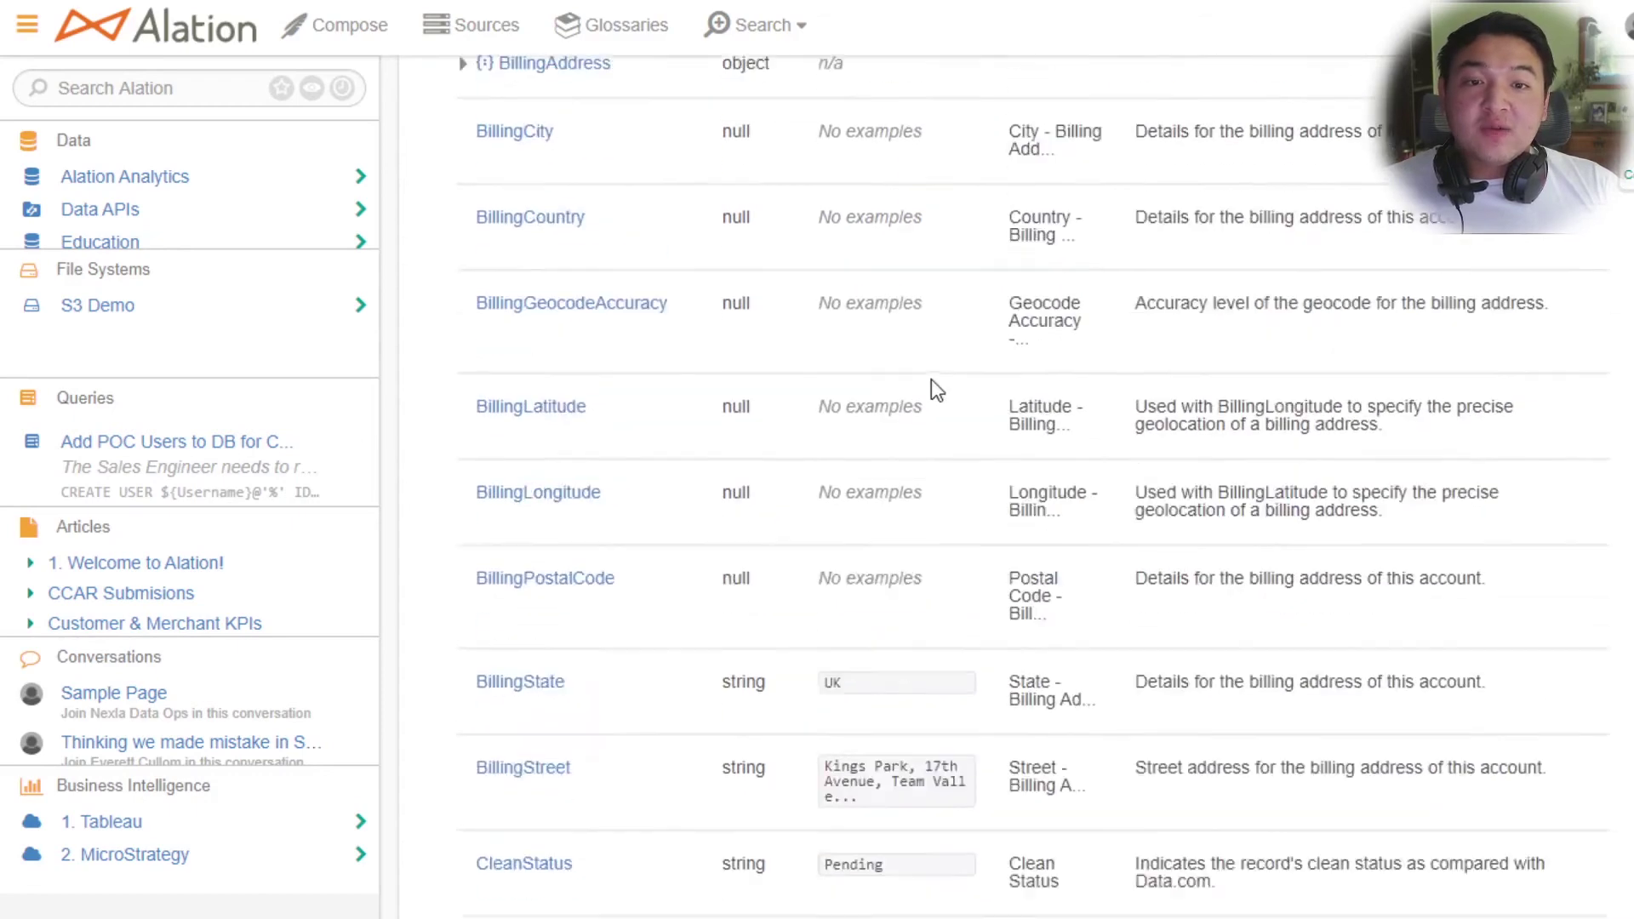
scroll(931, 379, up, 10)
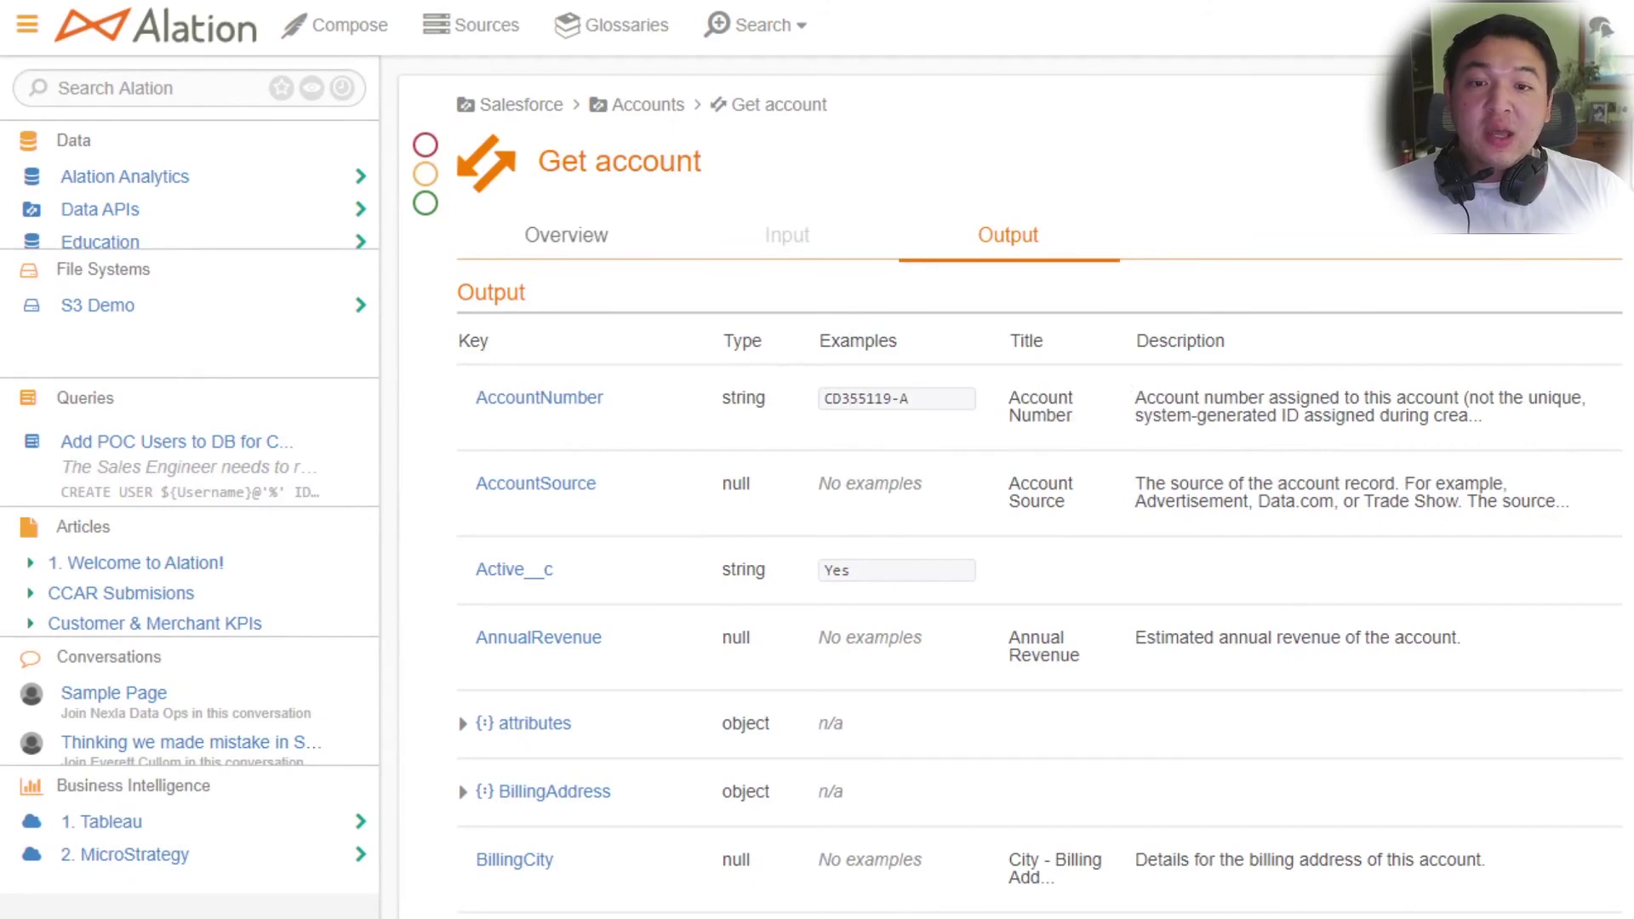
scroll(1038, 510, down, 7)
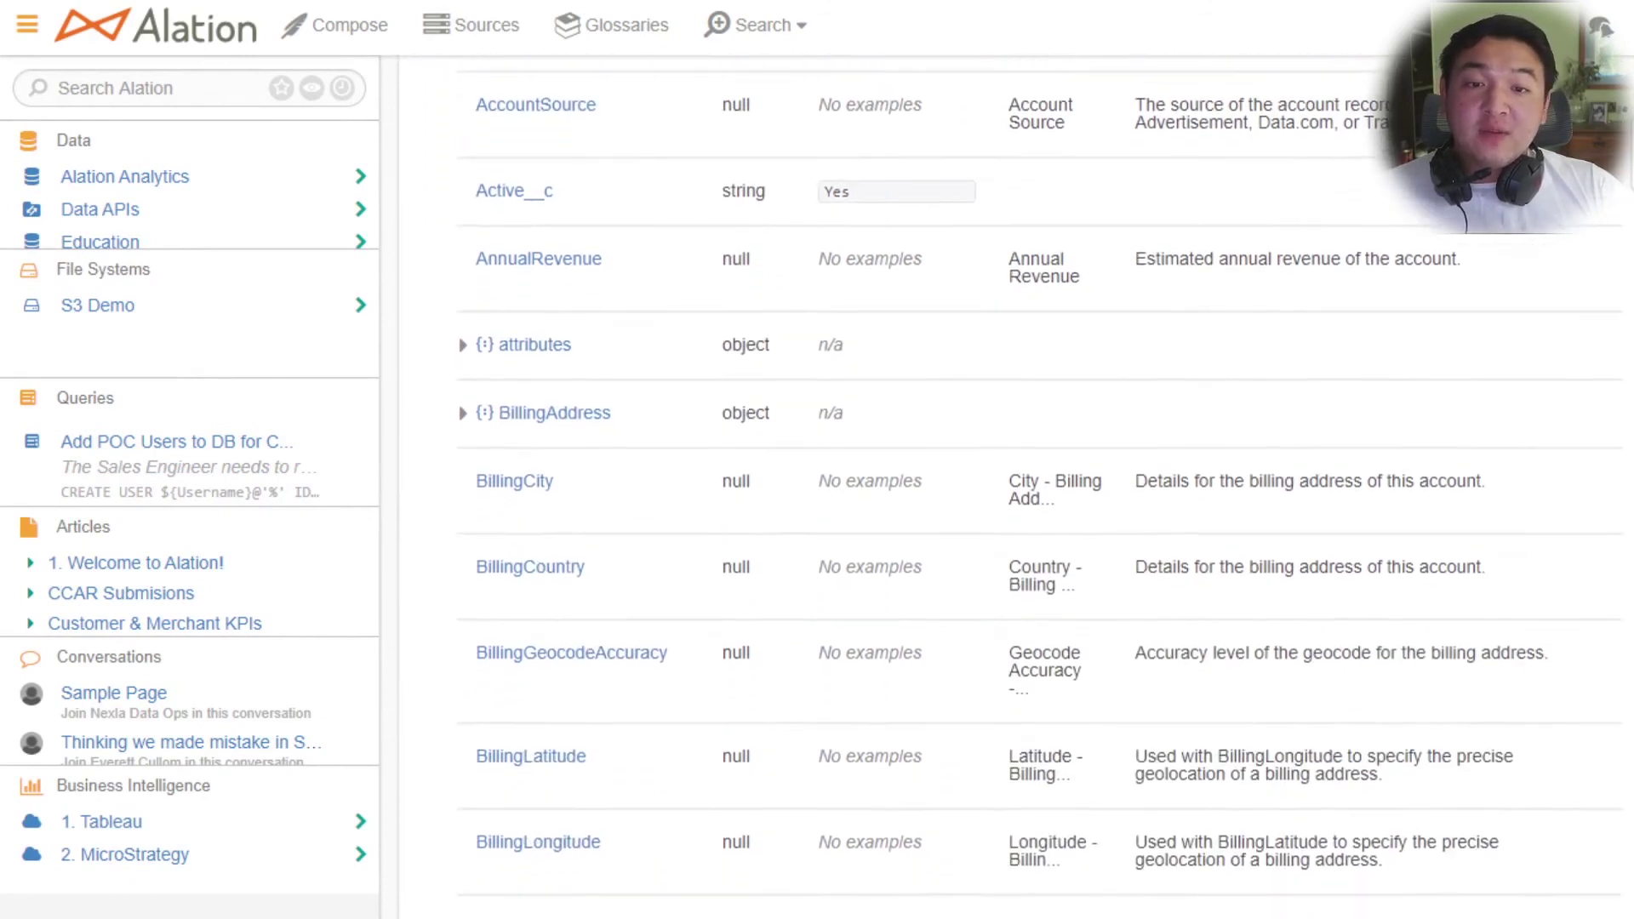
scroll(1038, 511, down, 2)
scroll(1038, 510, down, 2)
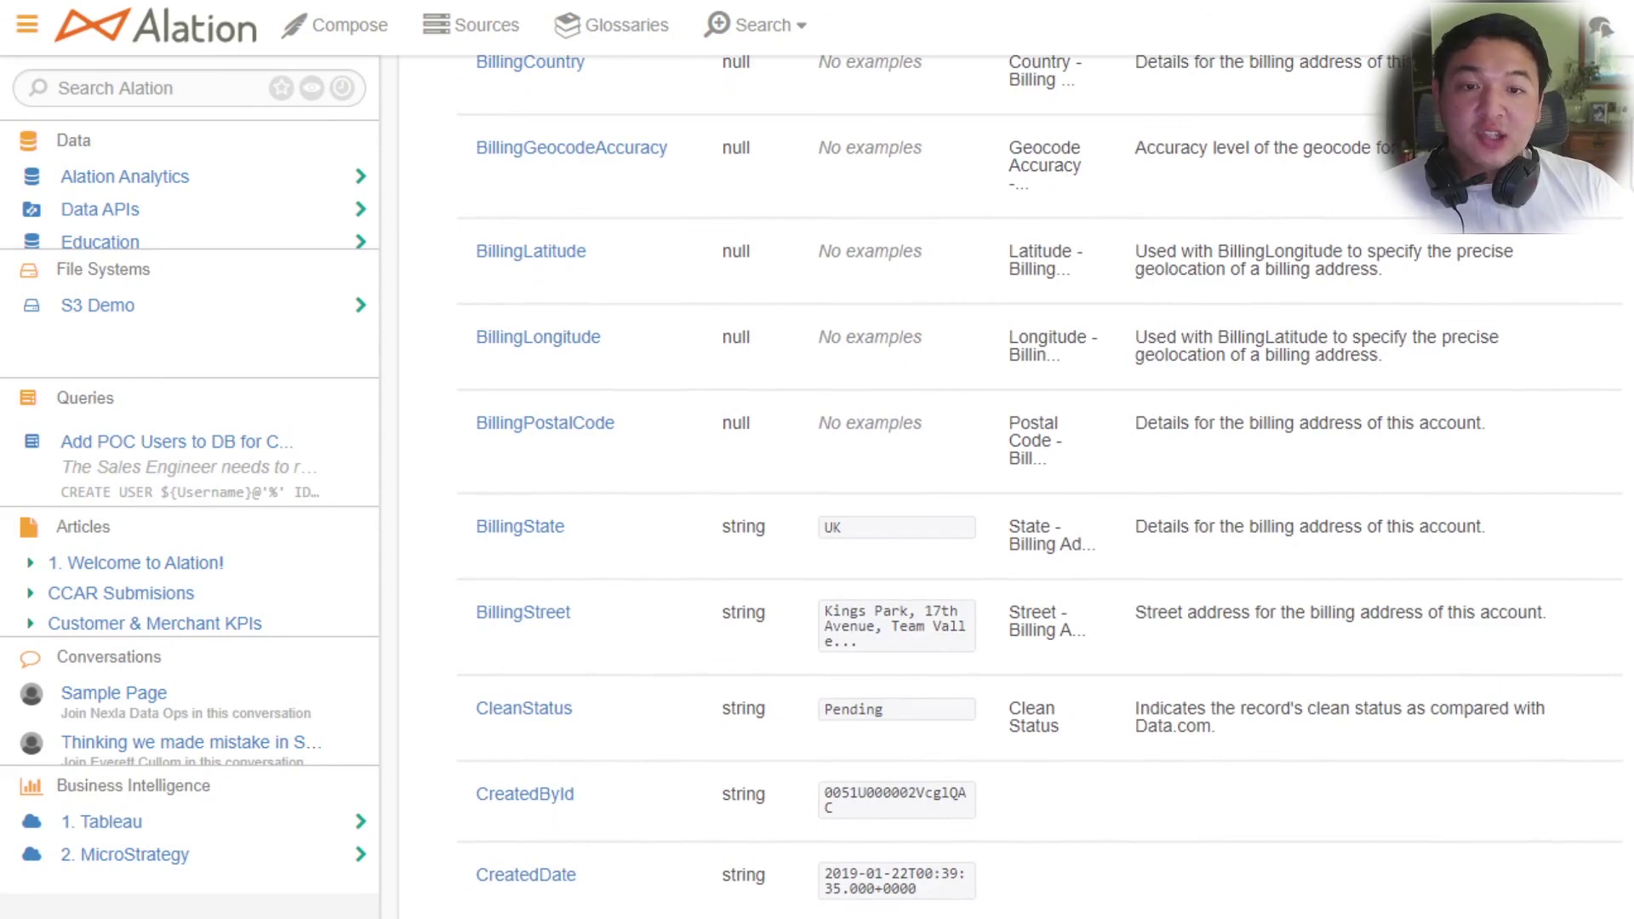
scroll(1038, 510, down, 3)
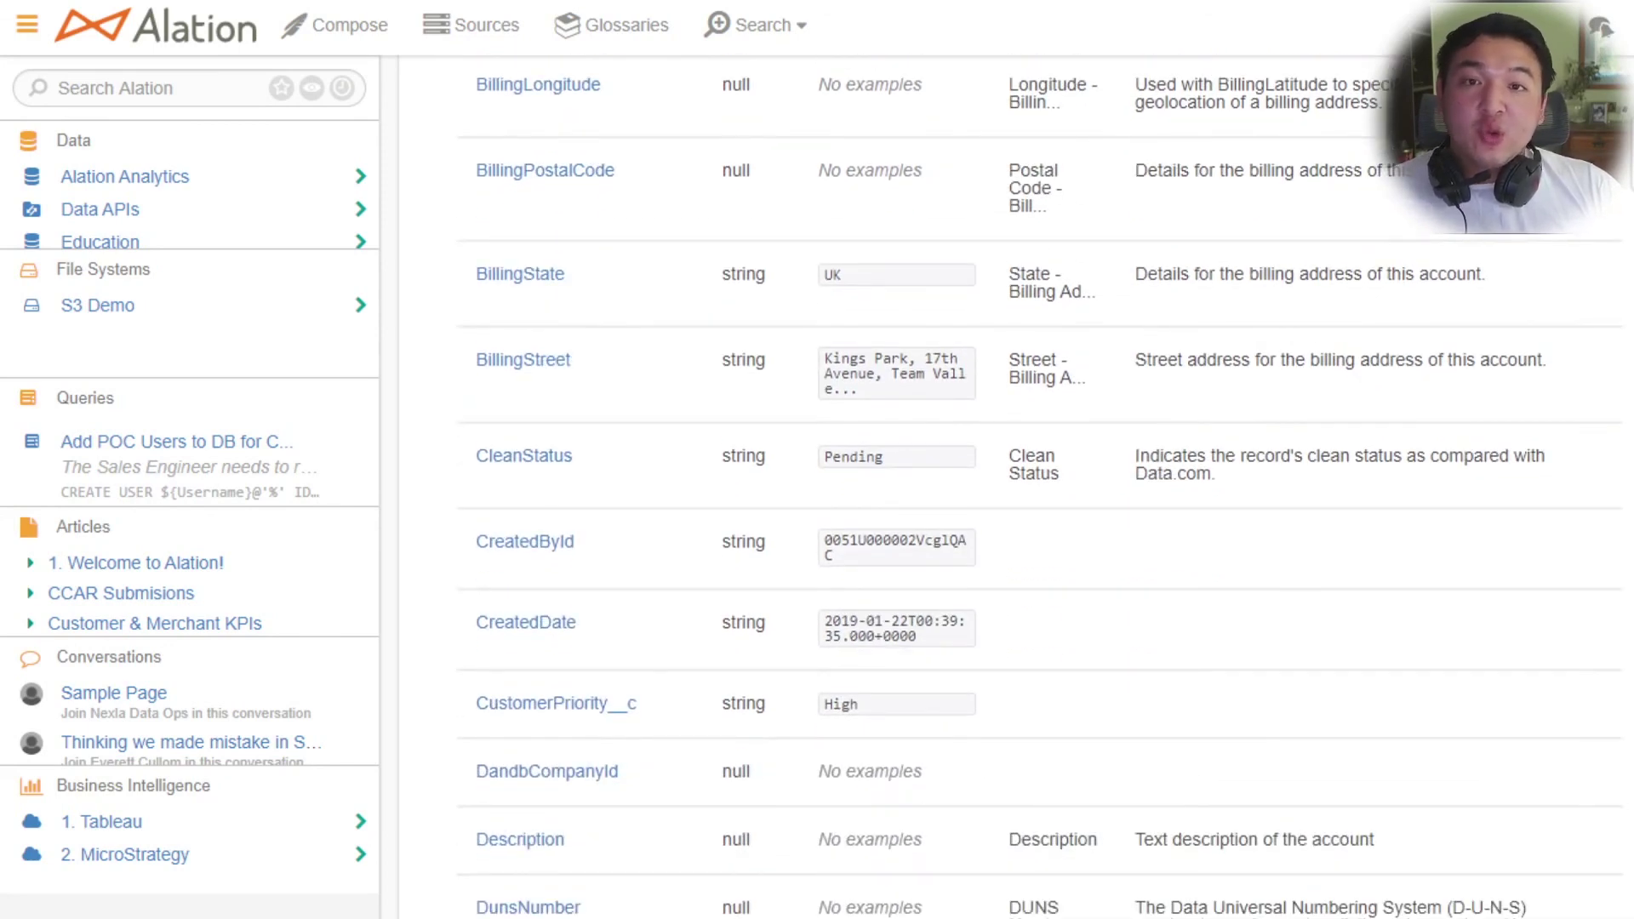
scroll(1038, 511, down, 5)
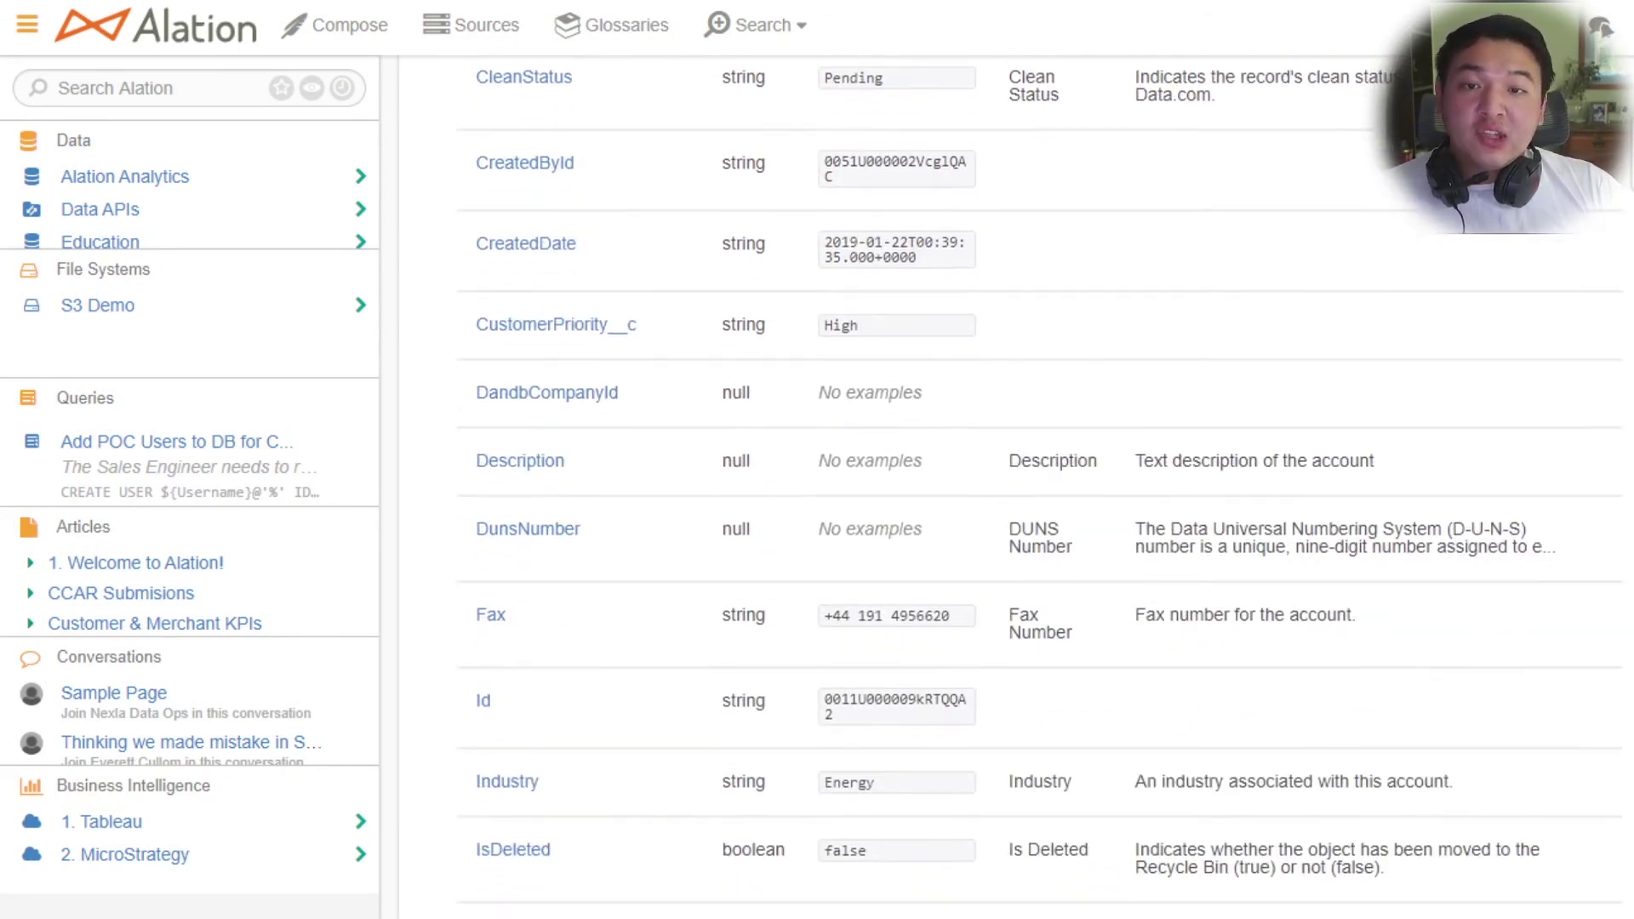
scroll(1038, 510, down, 5)
scroll(1038, 510, down, 13)
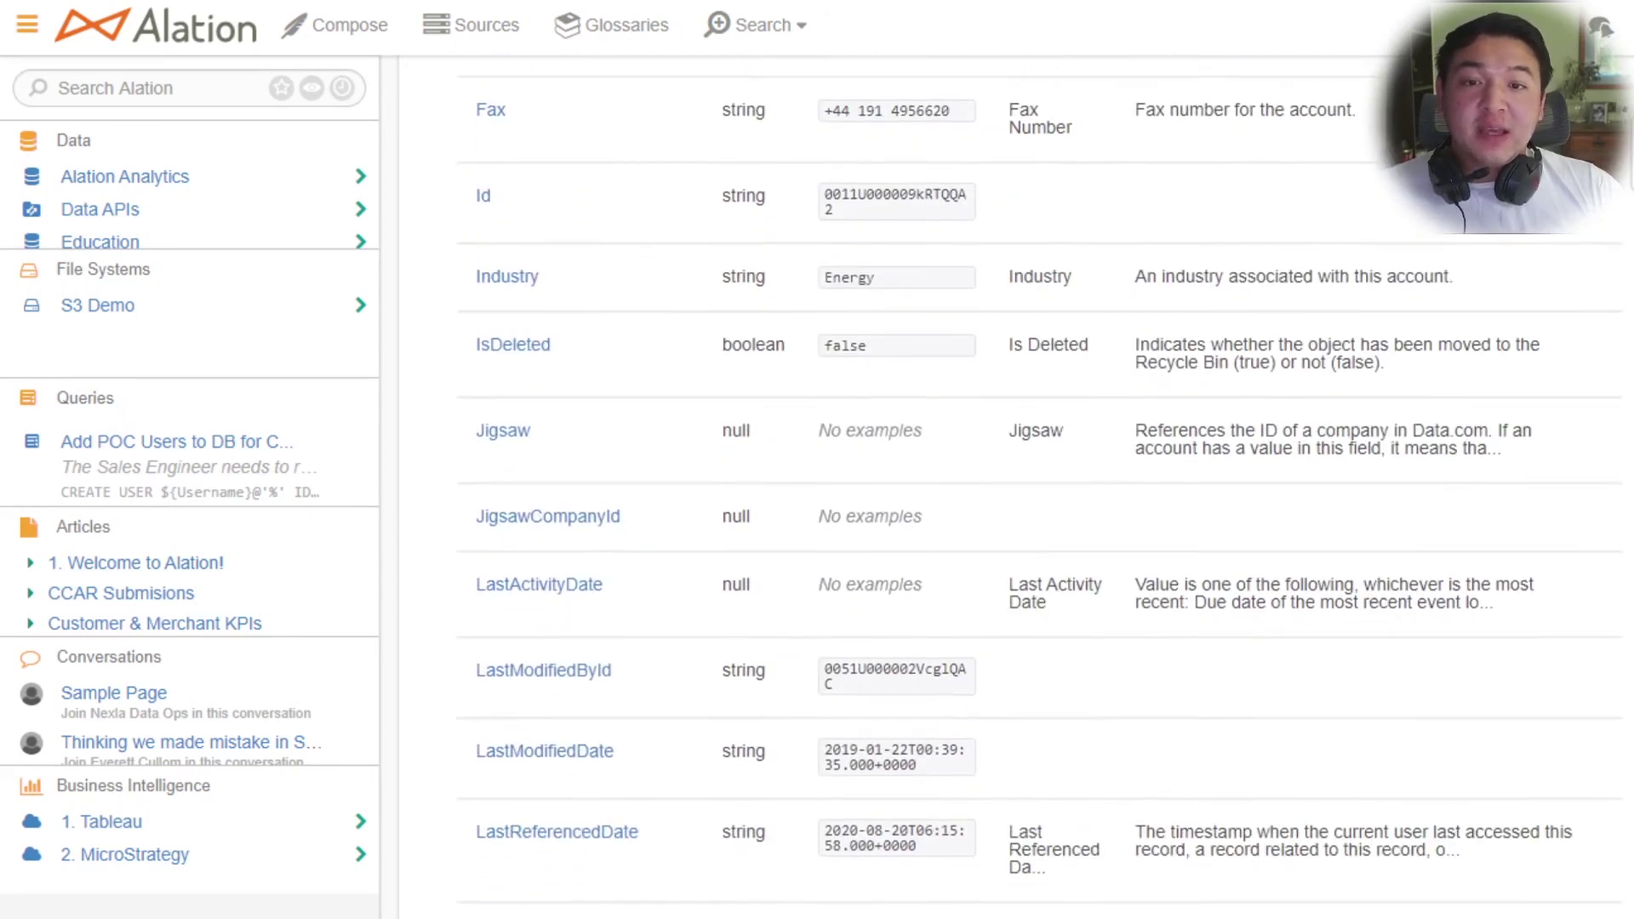
scroll(1038, 511, down, 5)
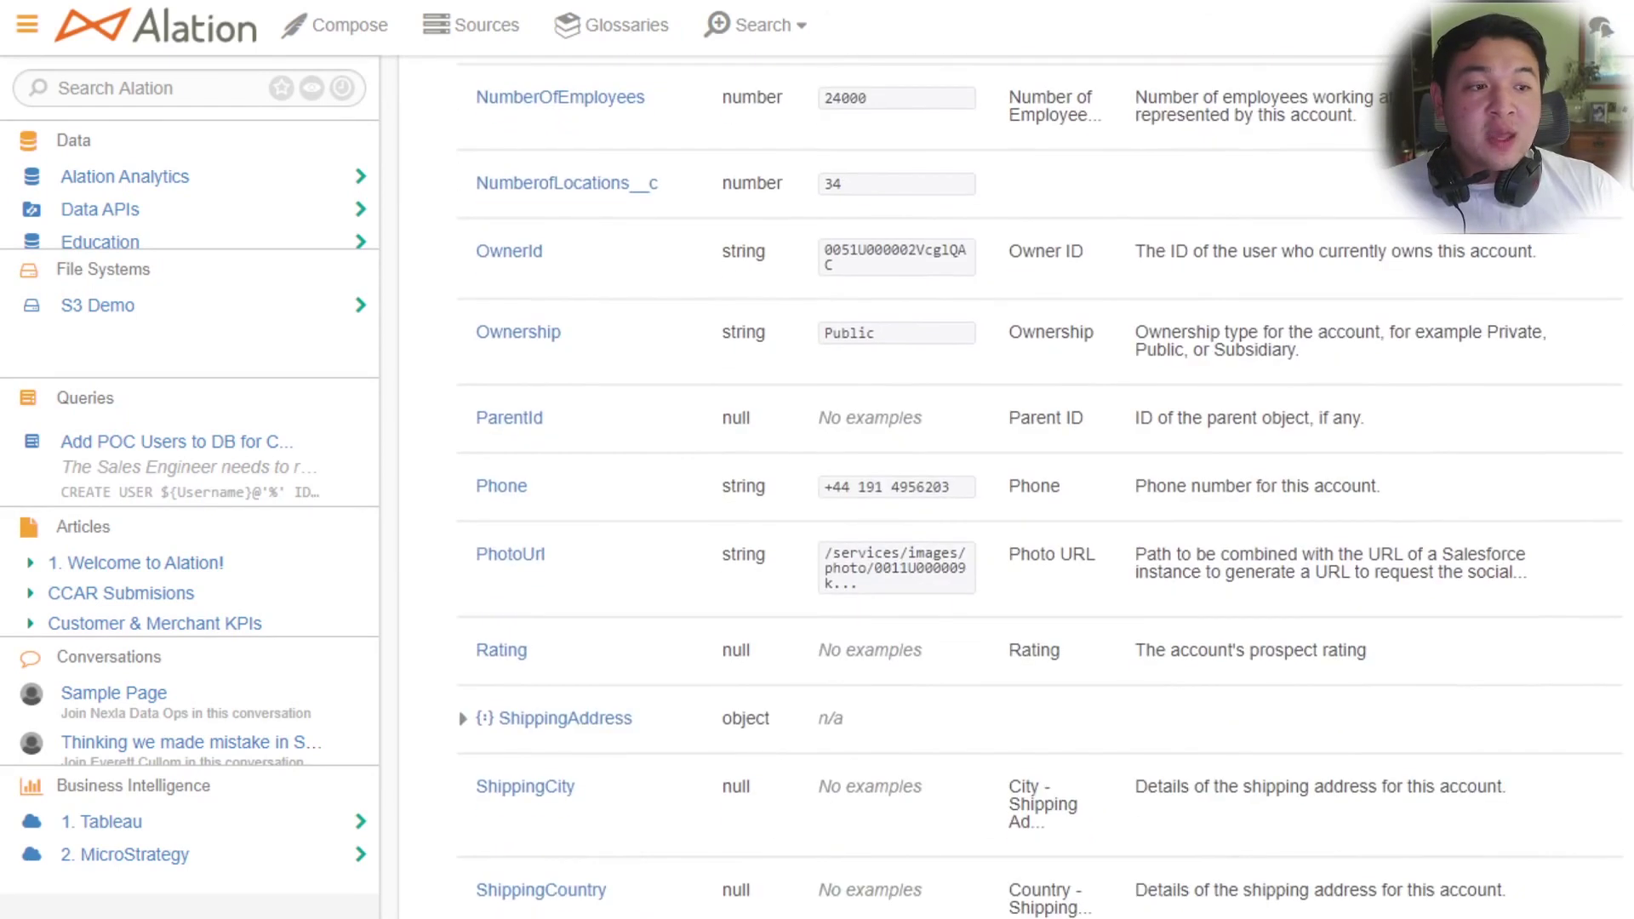